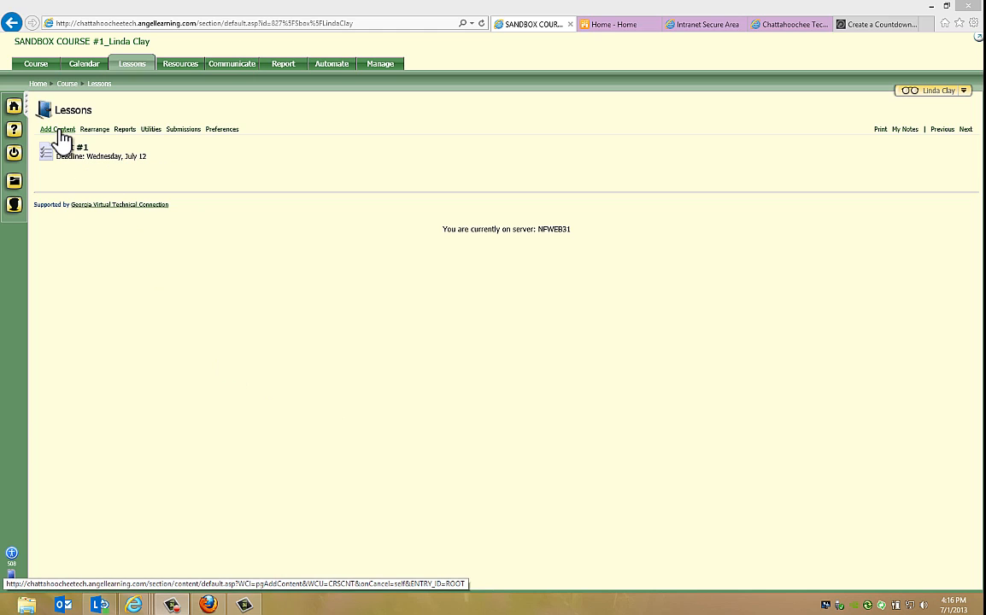
Step: Create a discussion forum titled 'Discussion Forum: "Stopping by Woods on a Snowy Evening"' with the subtitle "Deadline: Wednesday, July 12"
click(58, 130)
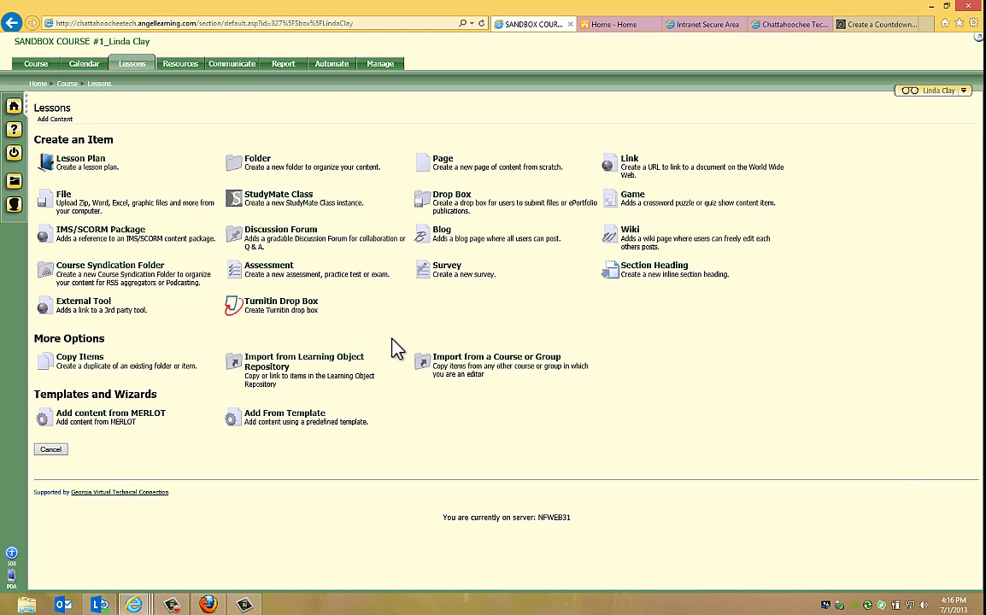
click(282, 232)
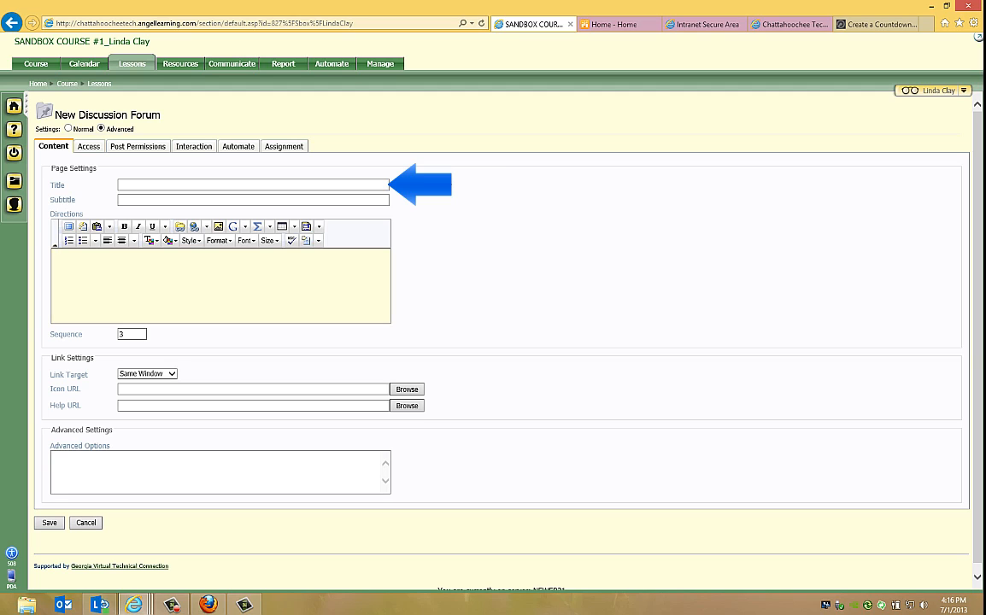
click(122, 185)
text(Discussion Forum: "Stepping by Woods on a Snowy Evening")
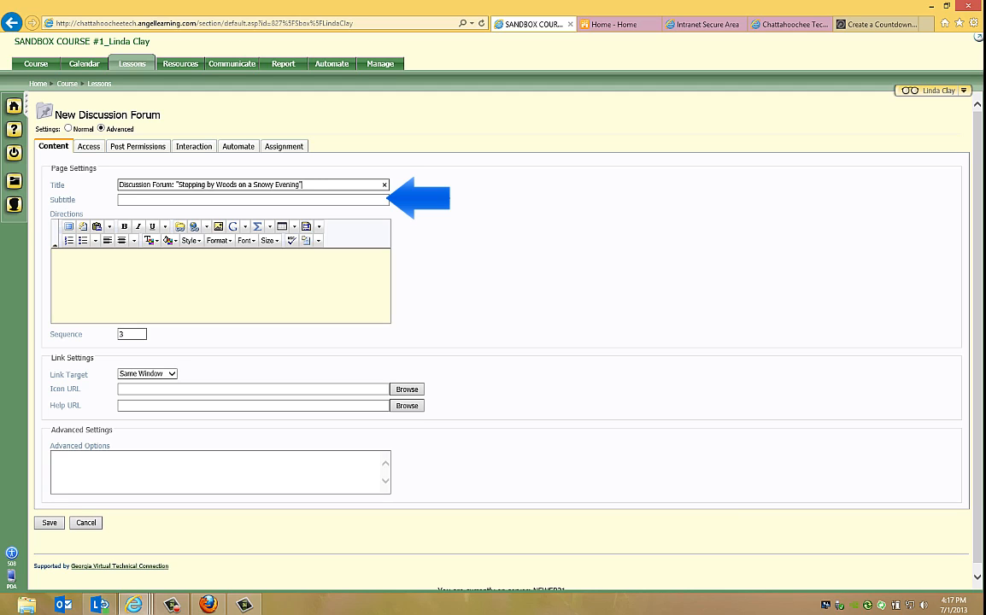
click(120, 200)
text(Deadline: Wednesday, July 12)
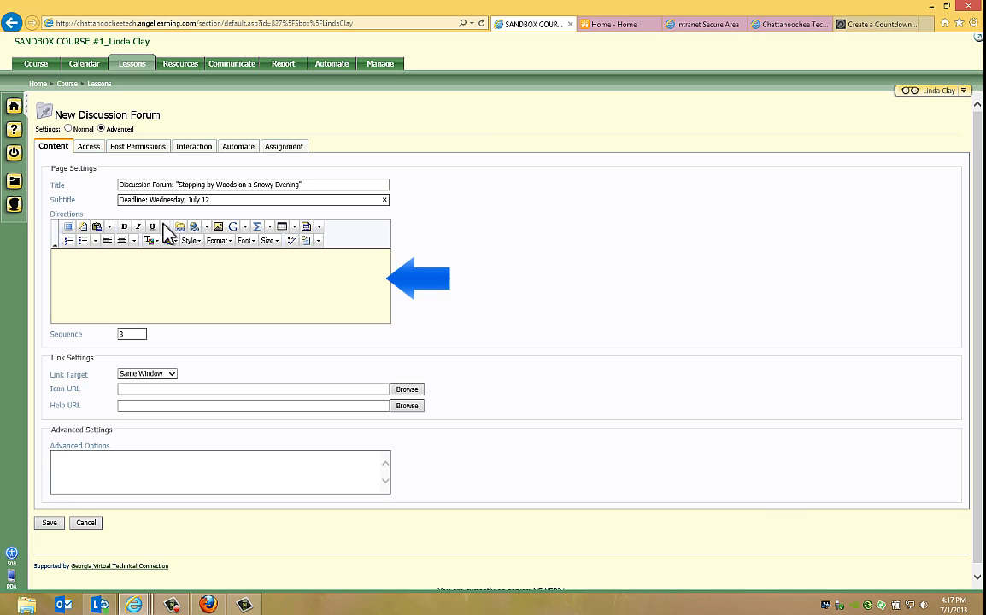
Step: Paste the prepared writing prompt and posting instructions into the forum's directions and read through them
click(59, 257)
key(ctrl+v)
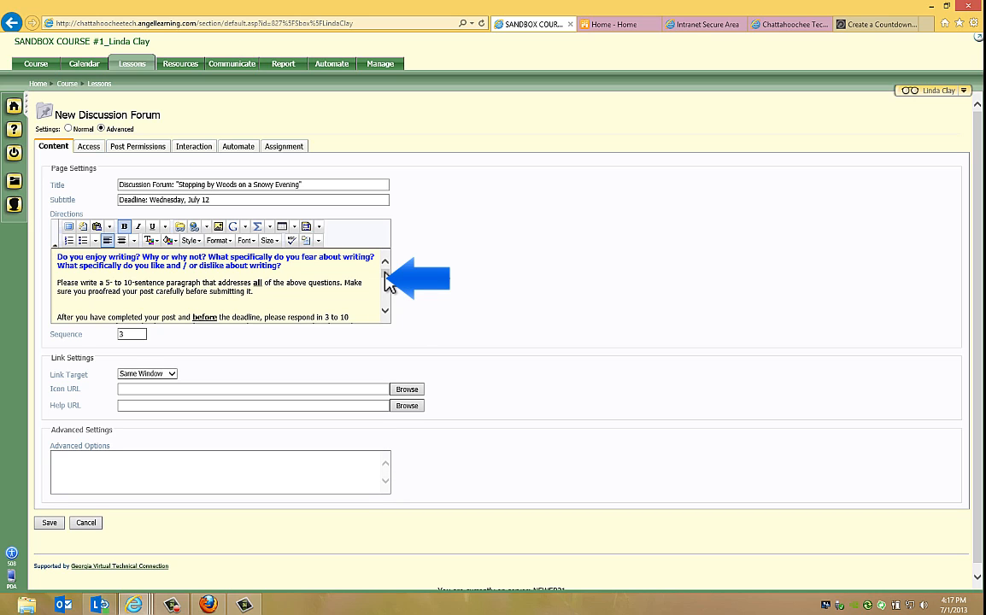
scroll(386, 283, down, 5)
scroll(387, 280, down, 3)
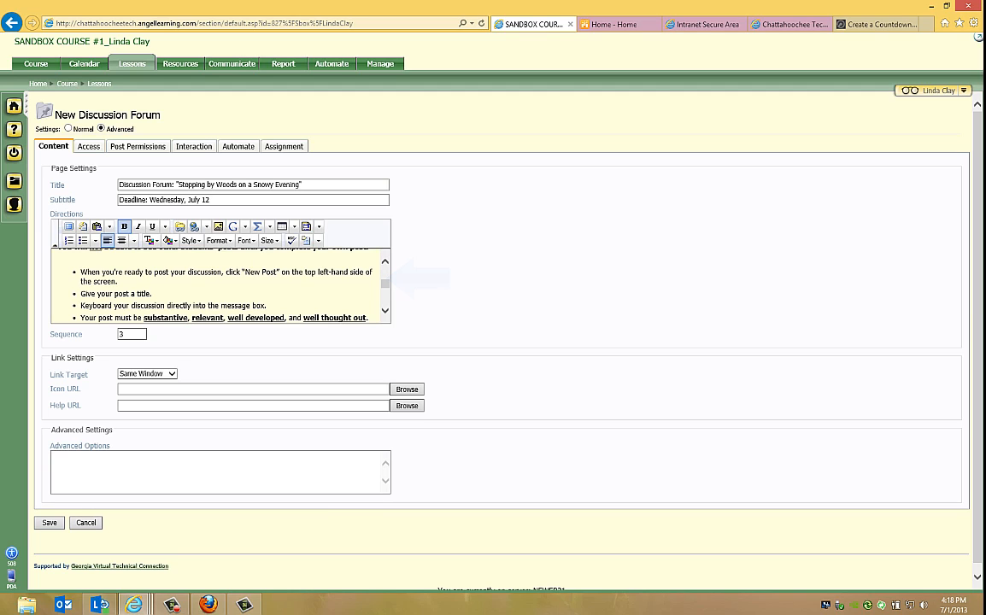
Step: Review the forum's access and post permission settings, and set its interaction mode to Post First
click(87, 145)
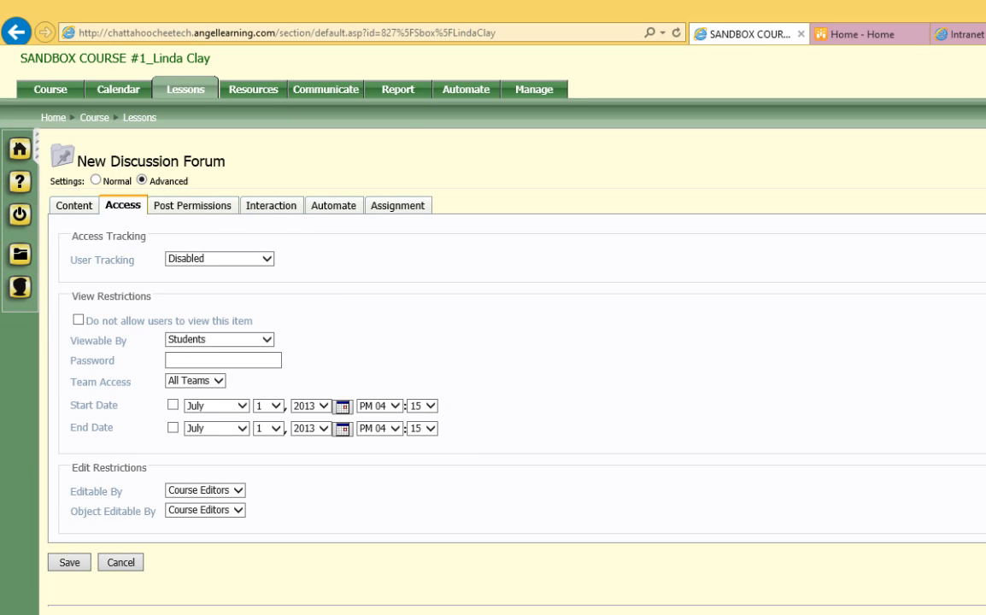
click(211, 207)
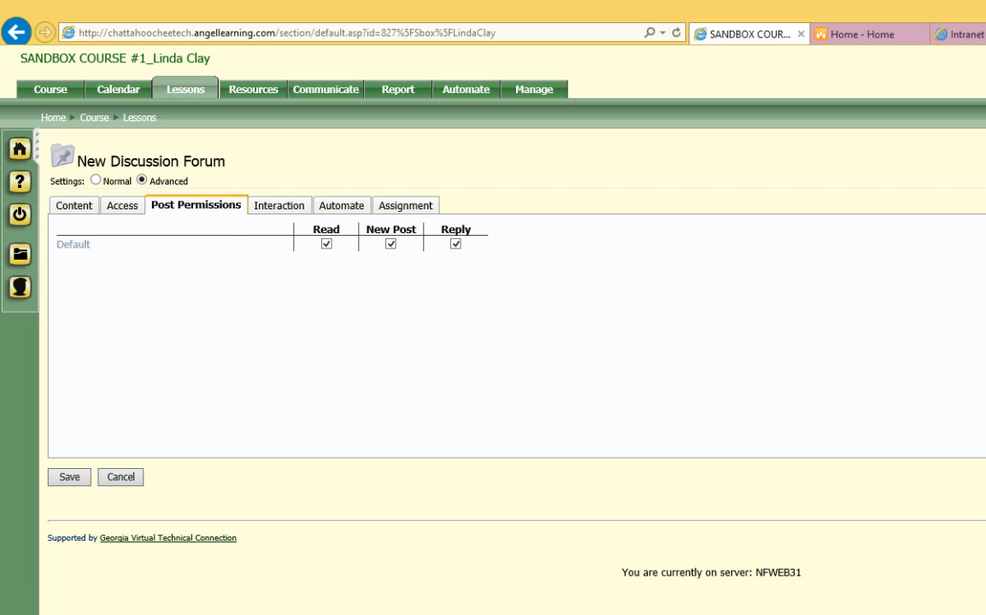
click(265, 209)
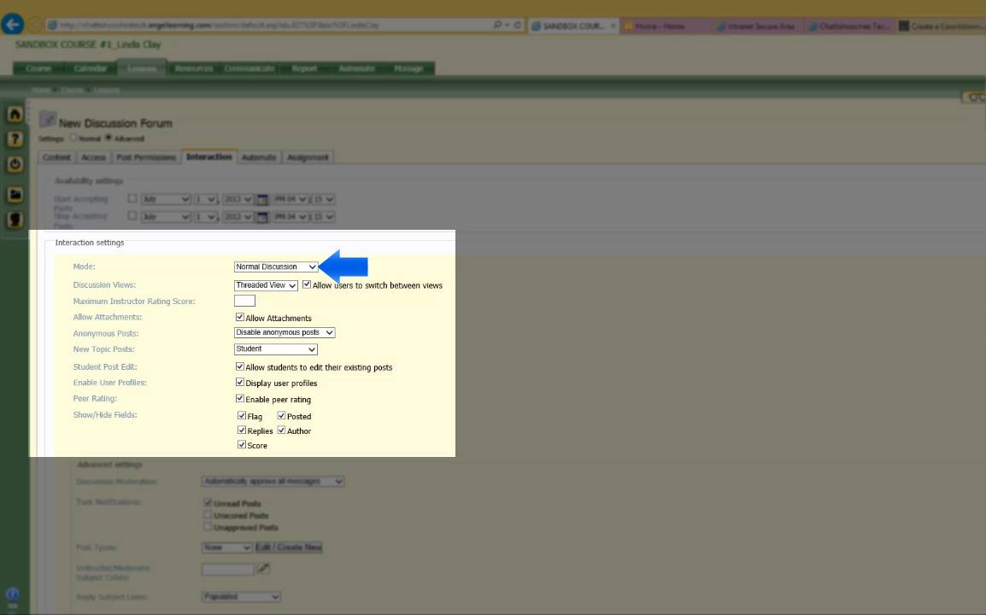
click(313, 266)
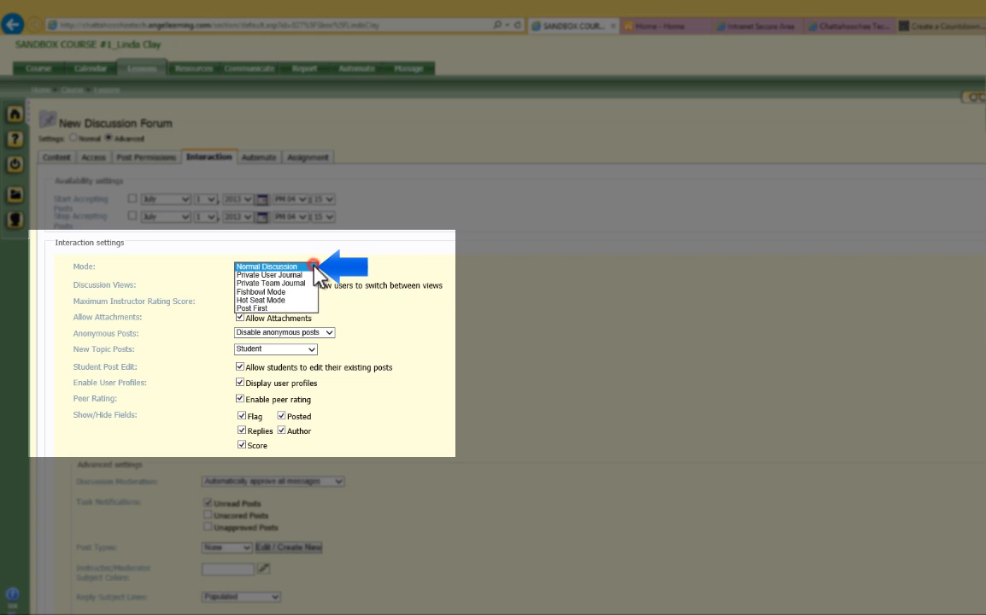
click(292, 307)
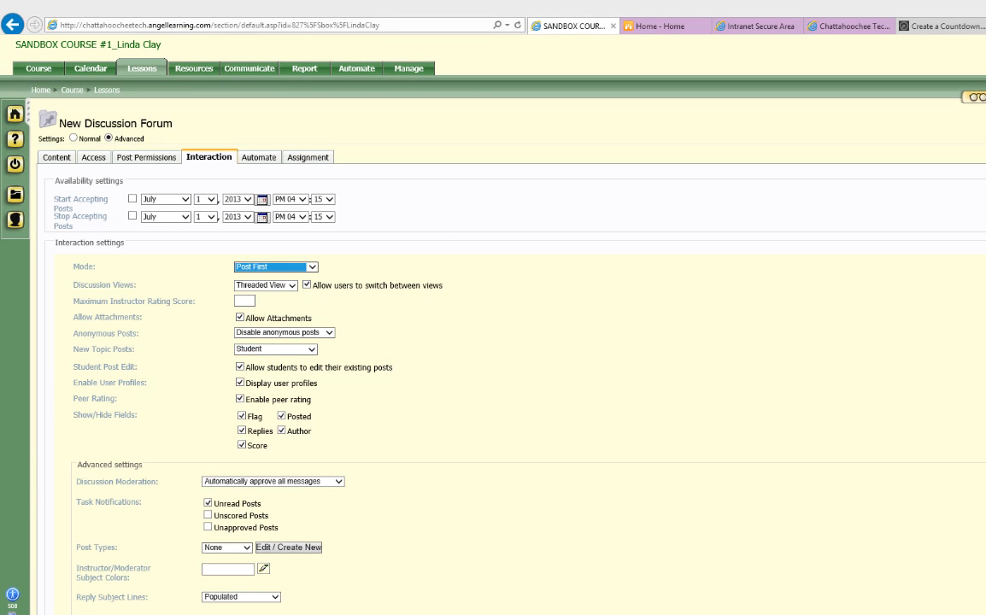
Step: Link the forum to a new gradebook assignment in the Homework category, dismissing the new category form without adding one
click(321, 158)
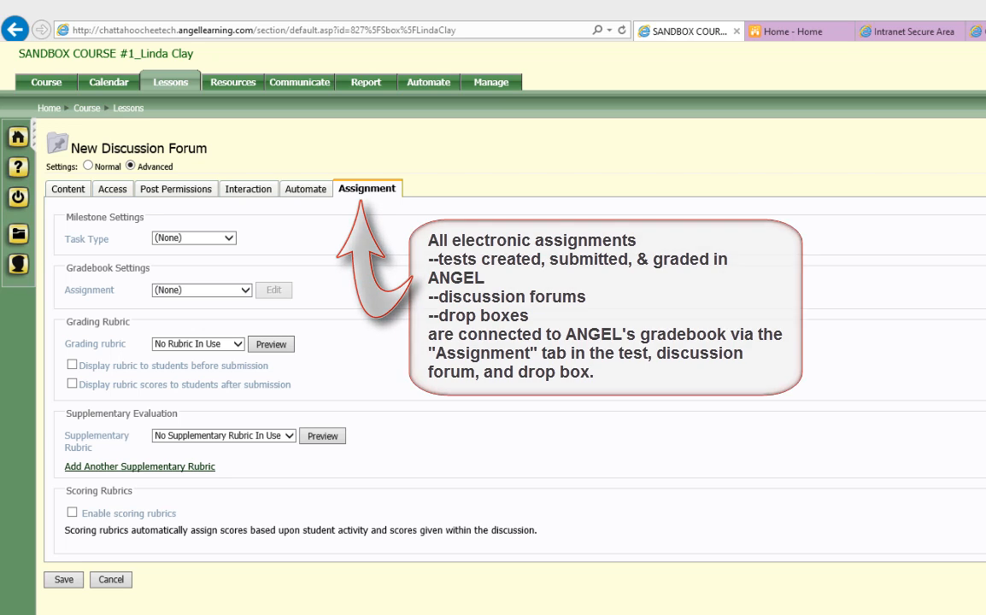
click(246, 290)
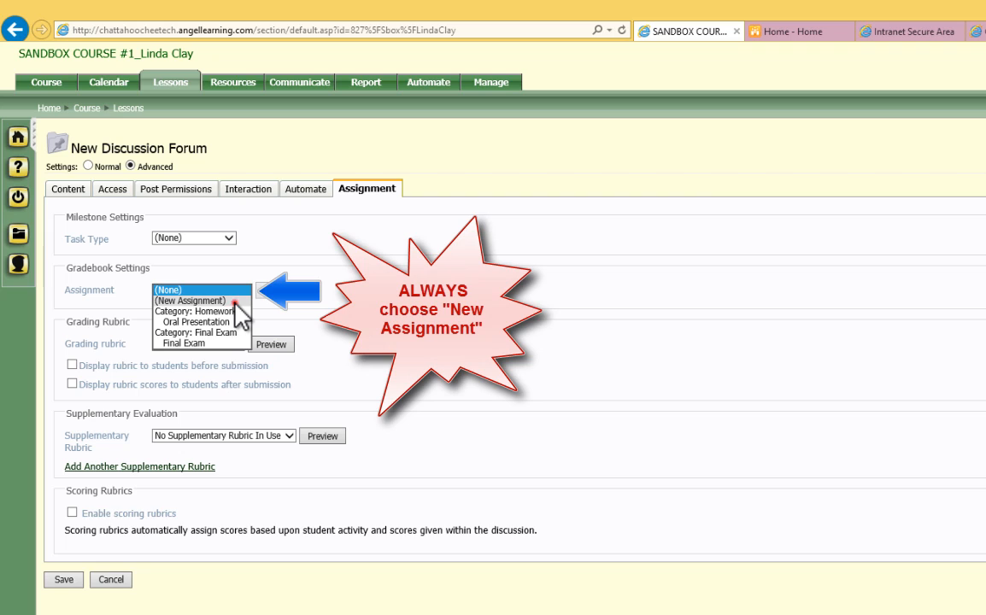
click(236, 302)
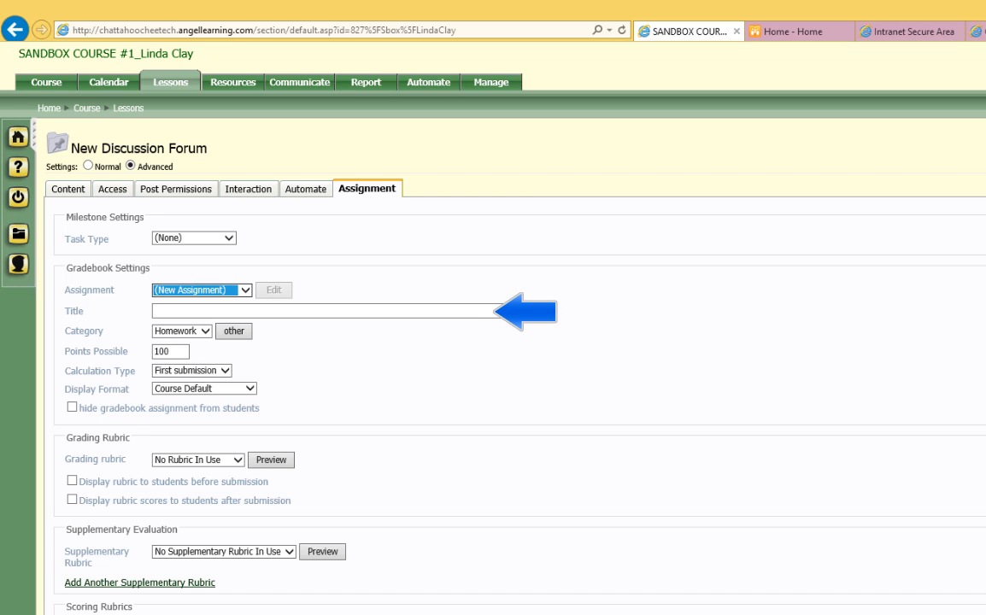
click(206, 330)
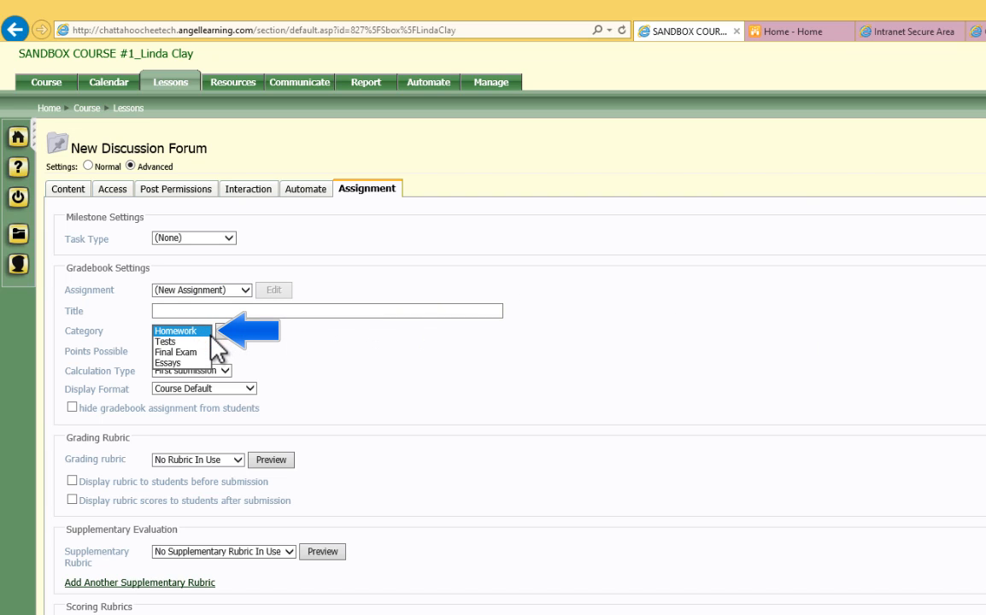
click(211, 334)
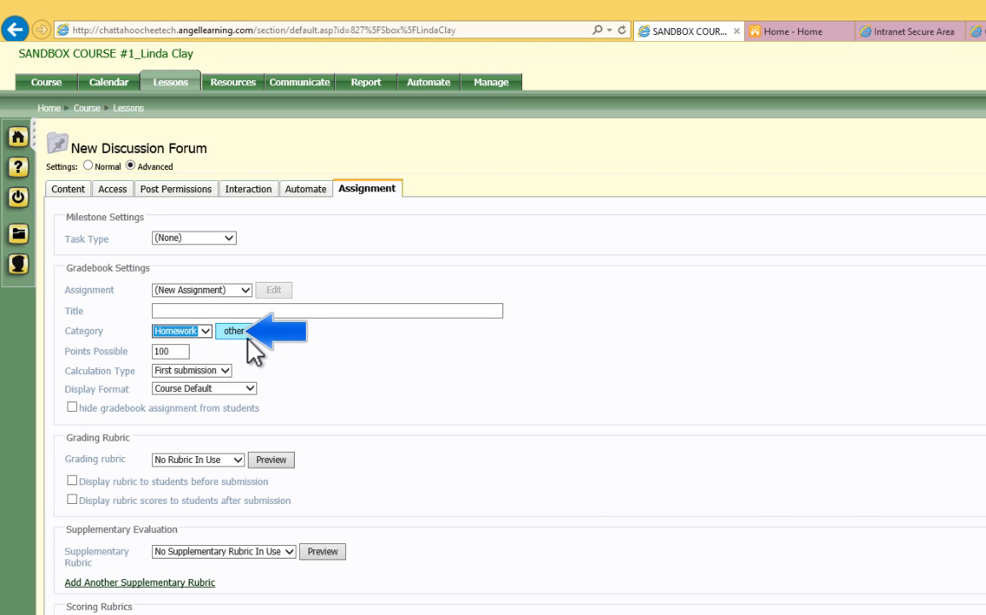
click(246, 334)
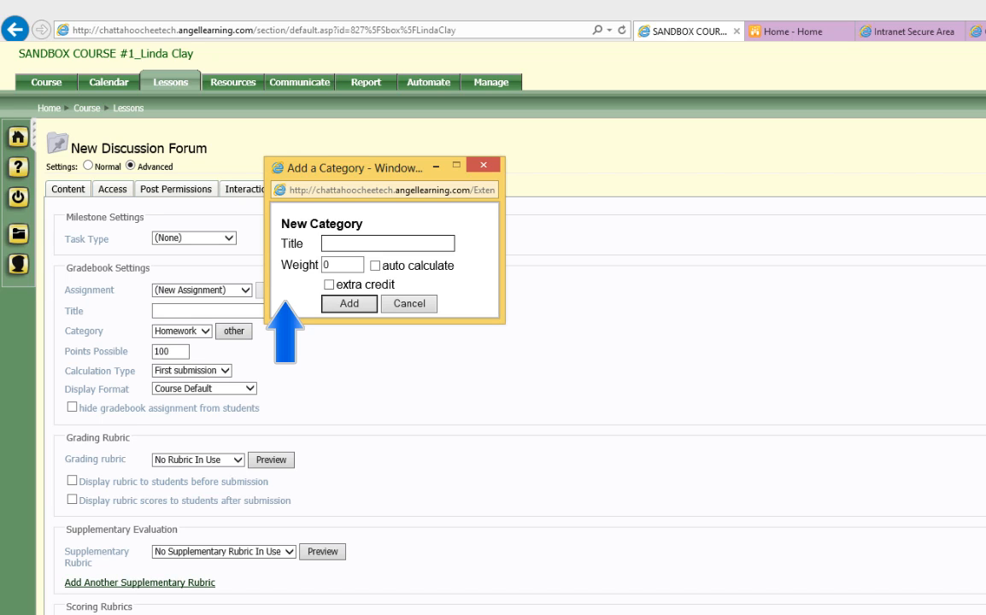
click(420, 301)
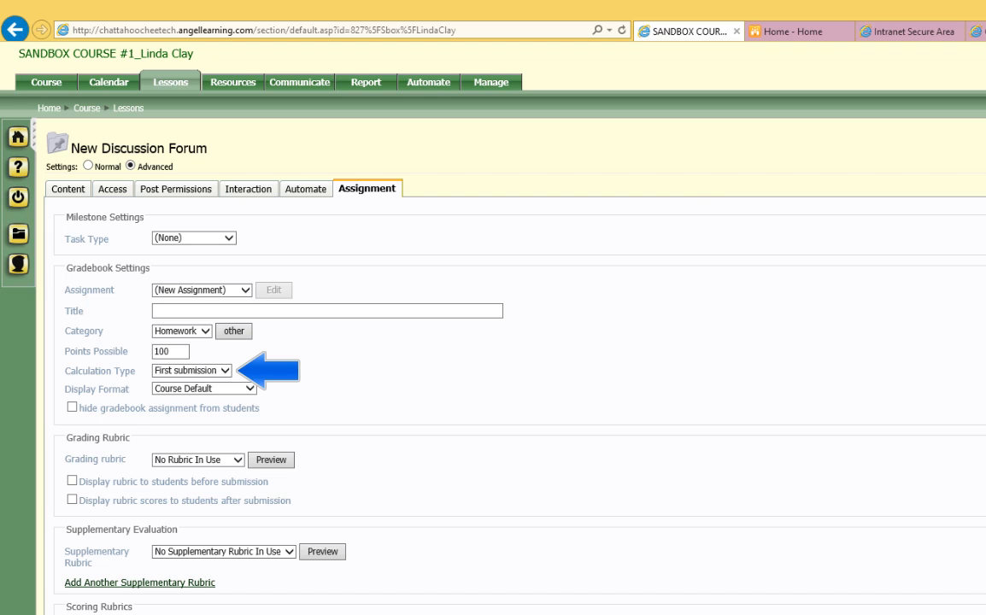
Step: Set the gradebook assignment's calculation type to First submission and save the discussion forum
click(226, 371)
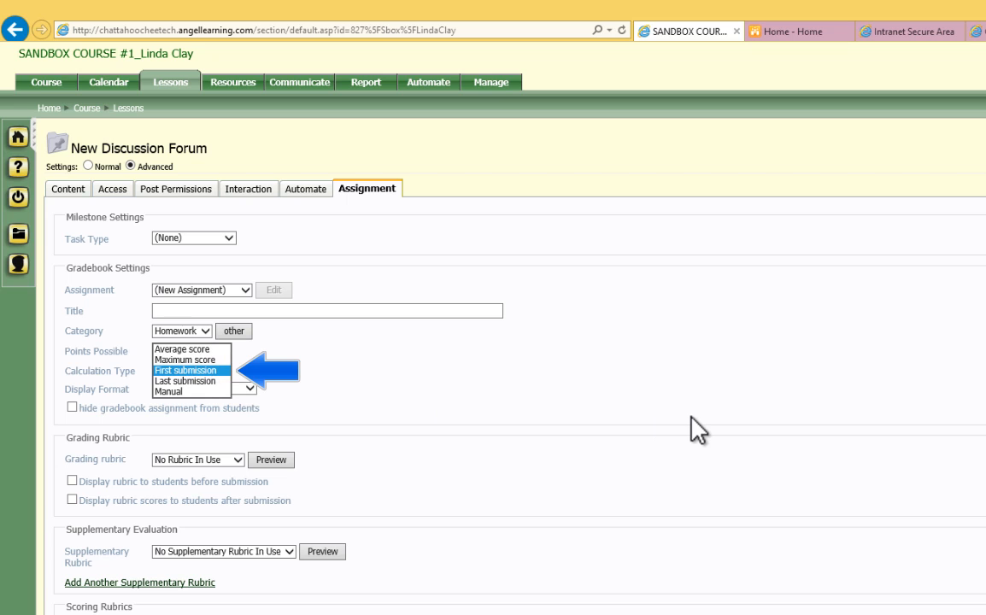
click(185, 392)
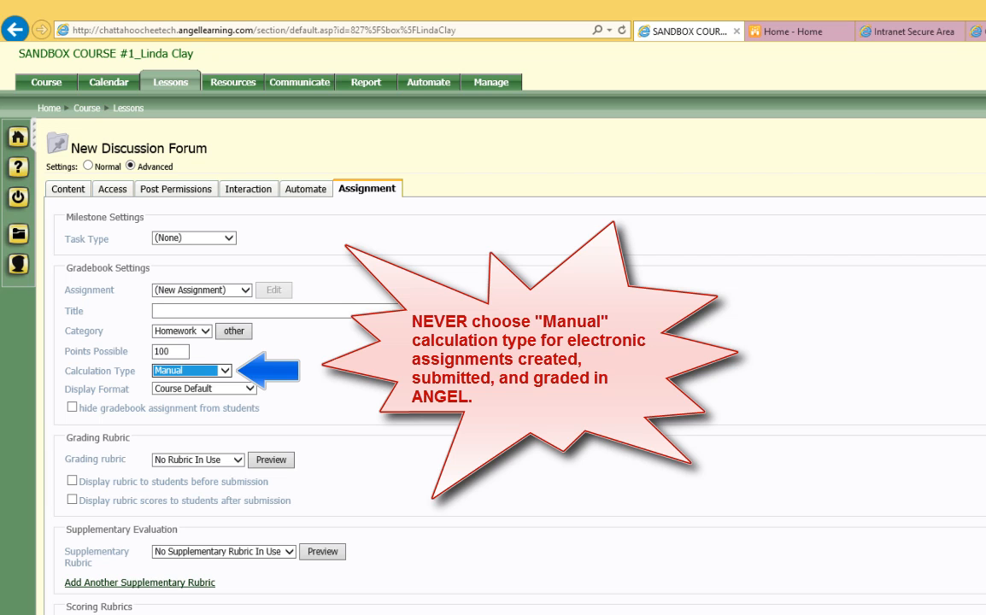
click(227, 370)
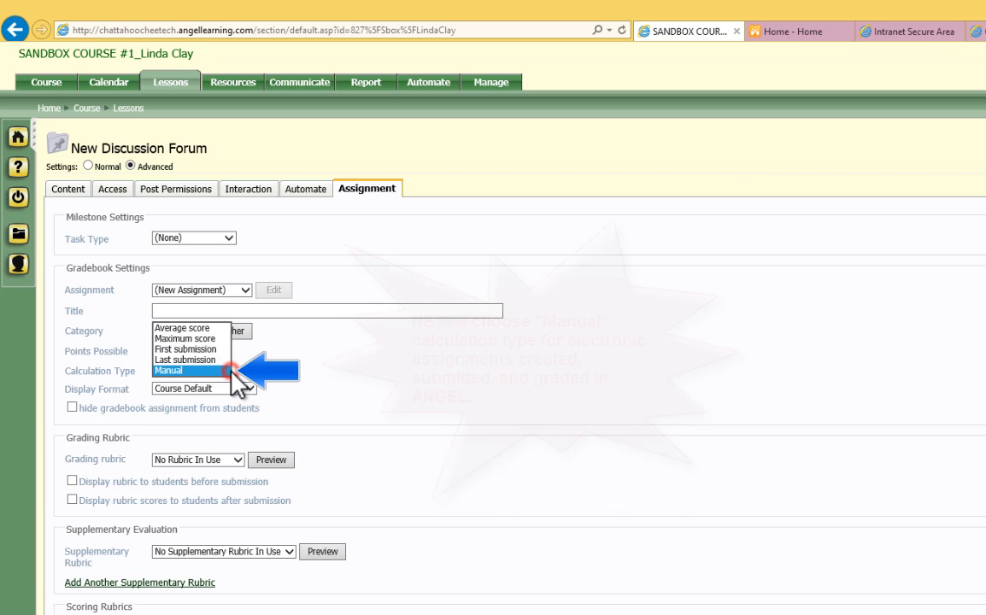
key(Up)
key(Up)
key(Return)
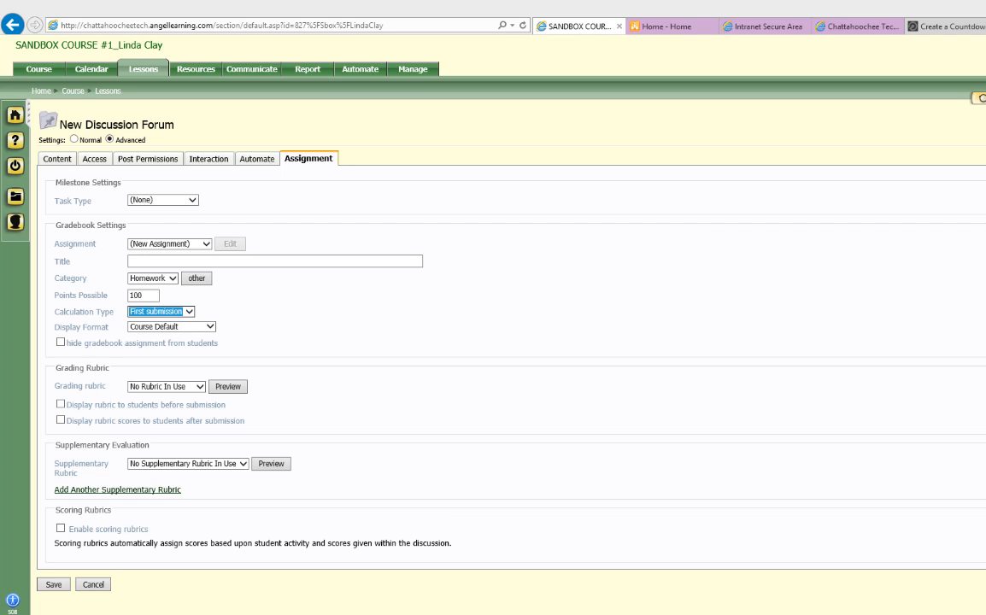
click(55, 584)
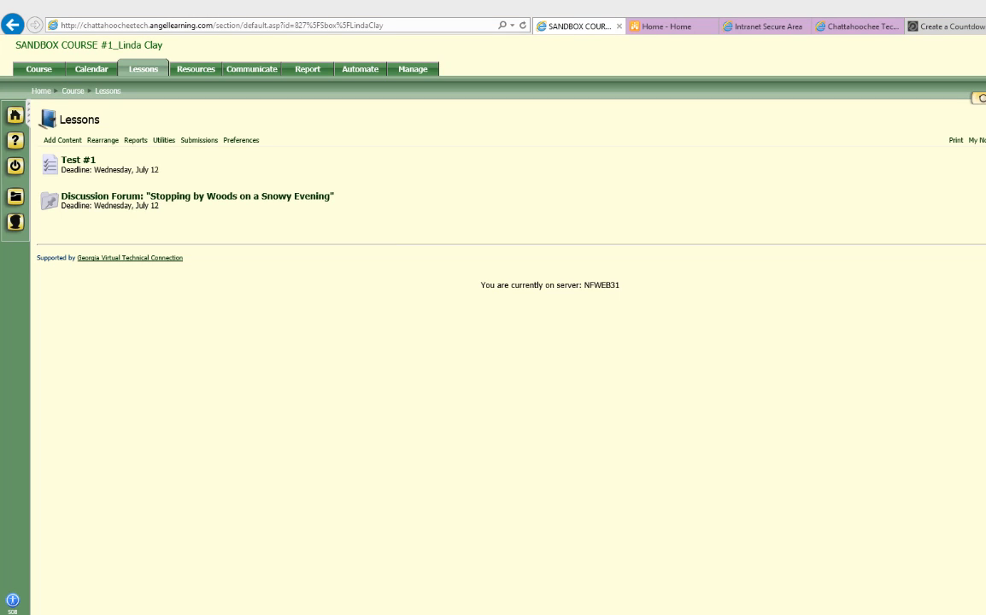
Step: View the assignments in the gradebook's Homework category to check for the new discussion forum
click(417, 71)
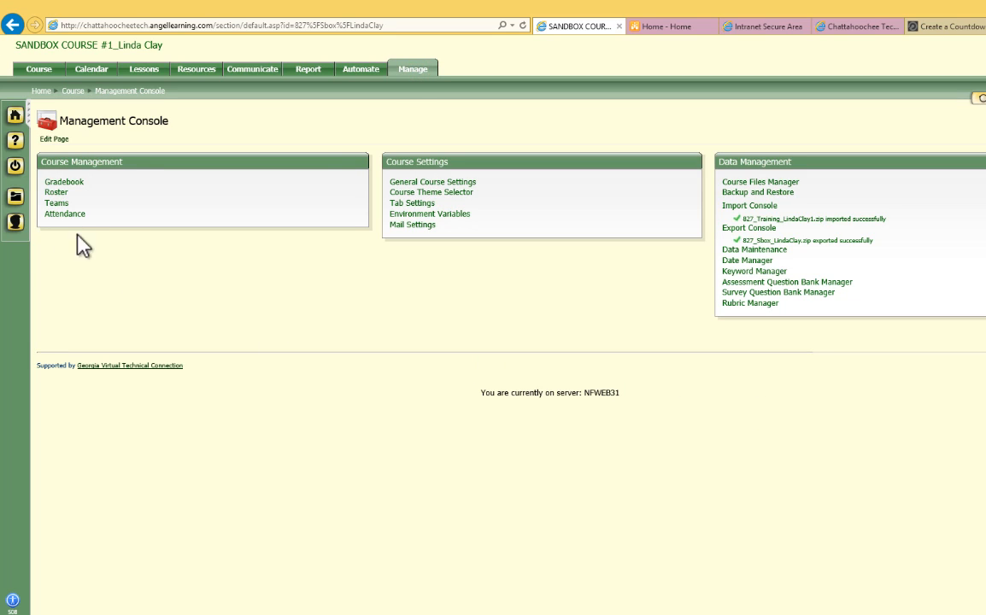
click(65, 182)
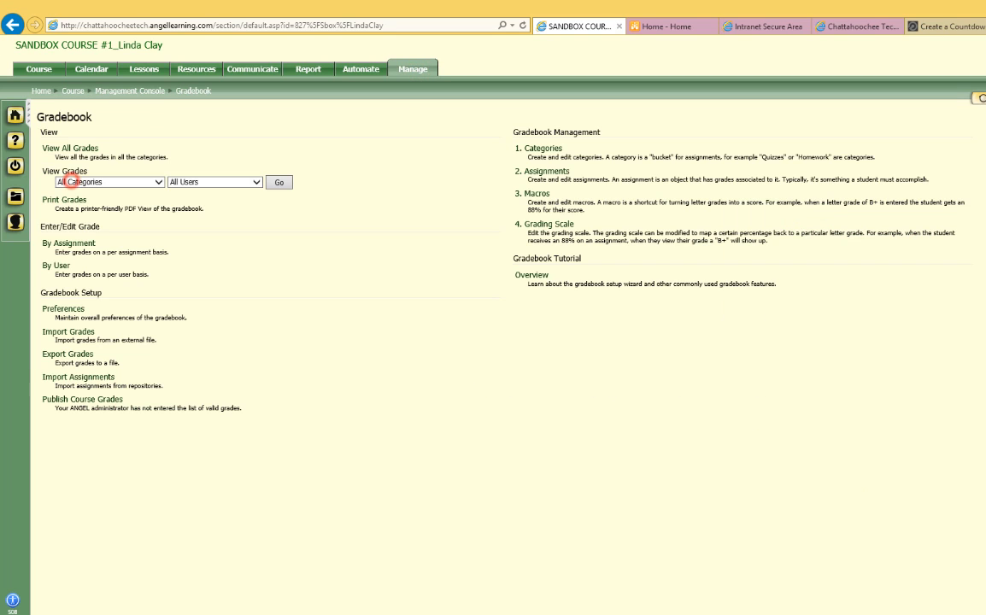
click(543, 149)
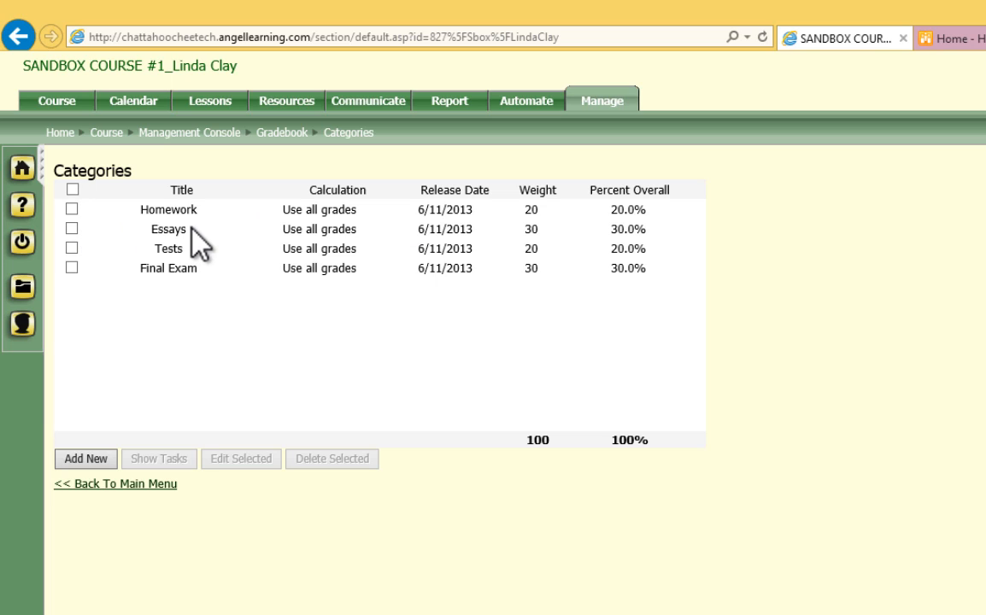
click(74, 209)
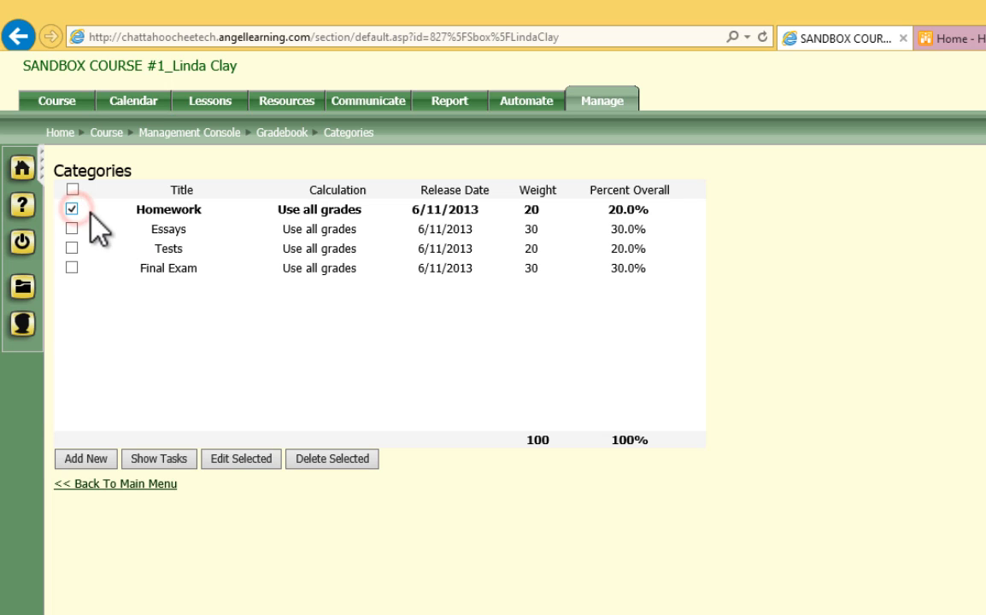
click(170, 455)
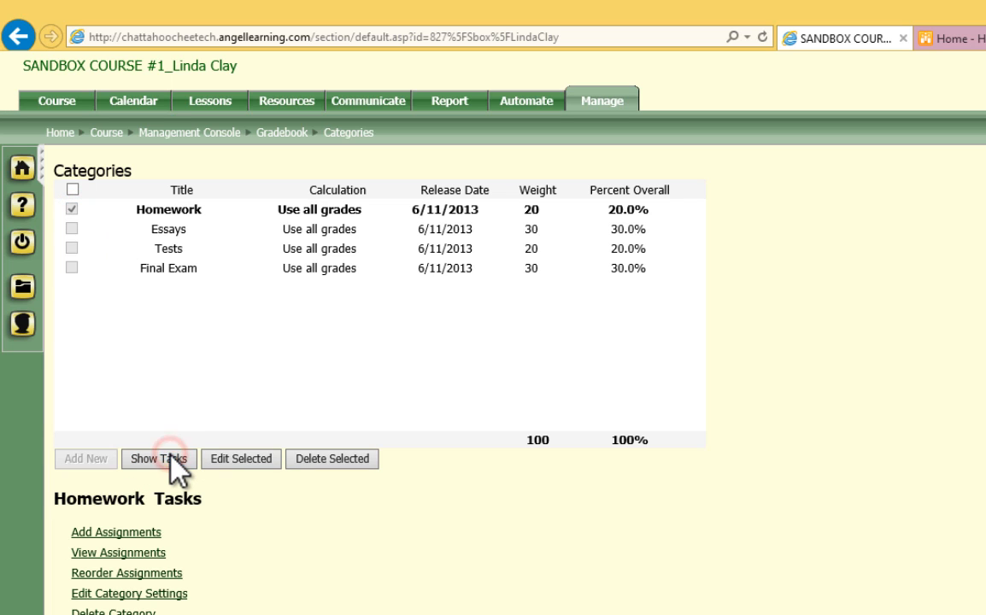
click(154, 556)
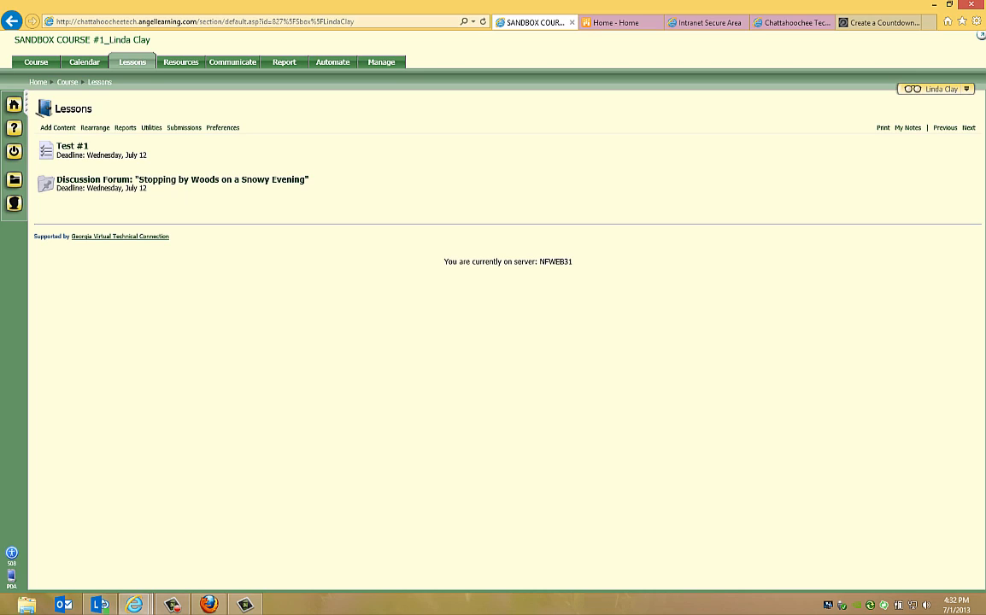
Step: Create a lesson drop box titled "Drop Box: Poetry Paper" with the subtitle "Deadline: Wednesday, July 12"
click(57, 127)
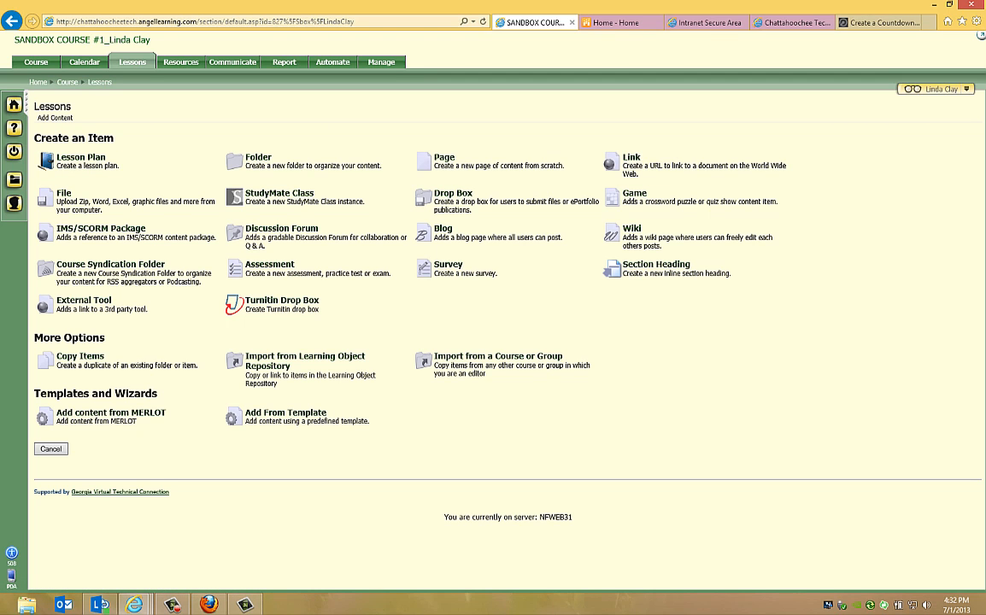
click(422, 195)
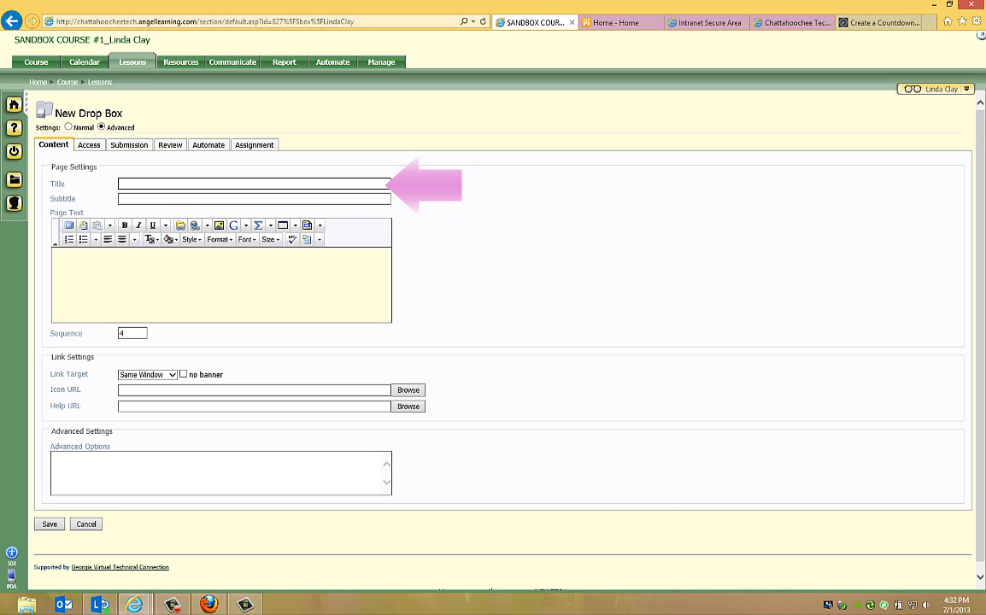
text(Drop Box: Poetry Paper)
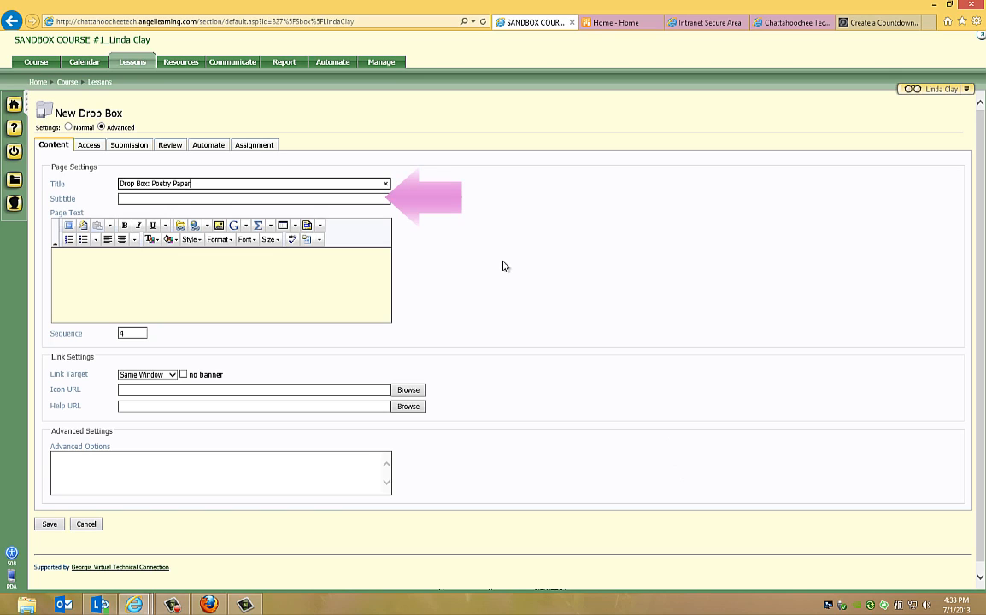
click(234, 199)
text(d)
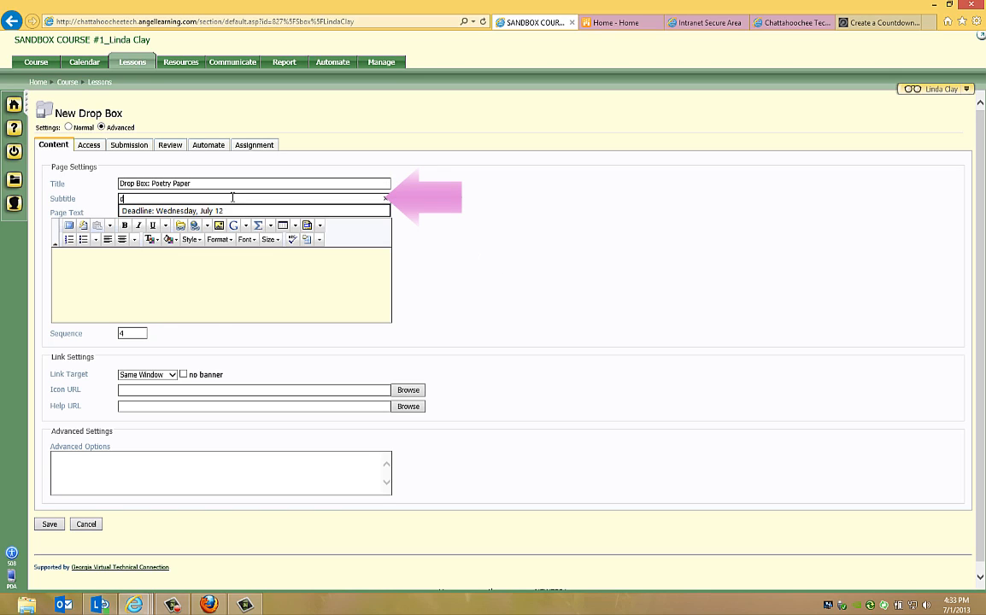
key(Return)
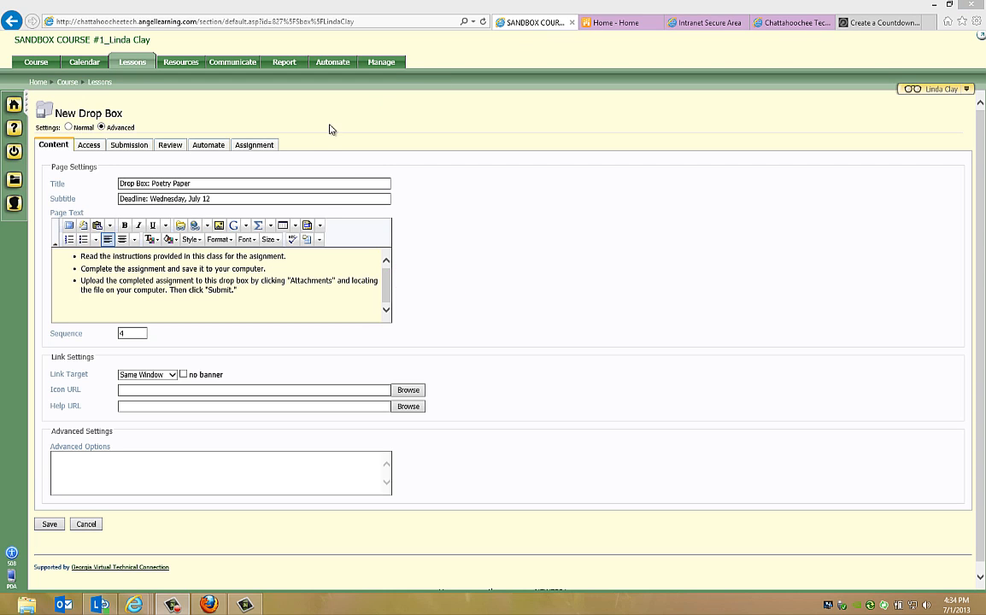
Step: Go through the drop box's access, submission and review settings, choosing Unlimited submissions with the message box and attachments Enabled
click(89, 146)
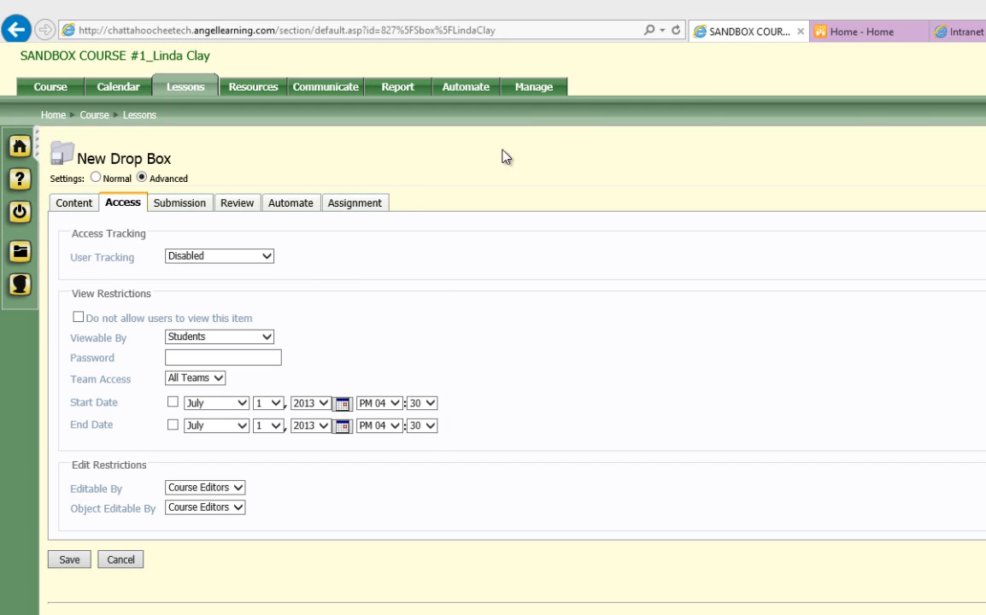
click(164, 200)
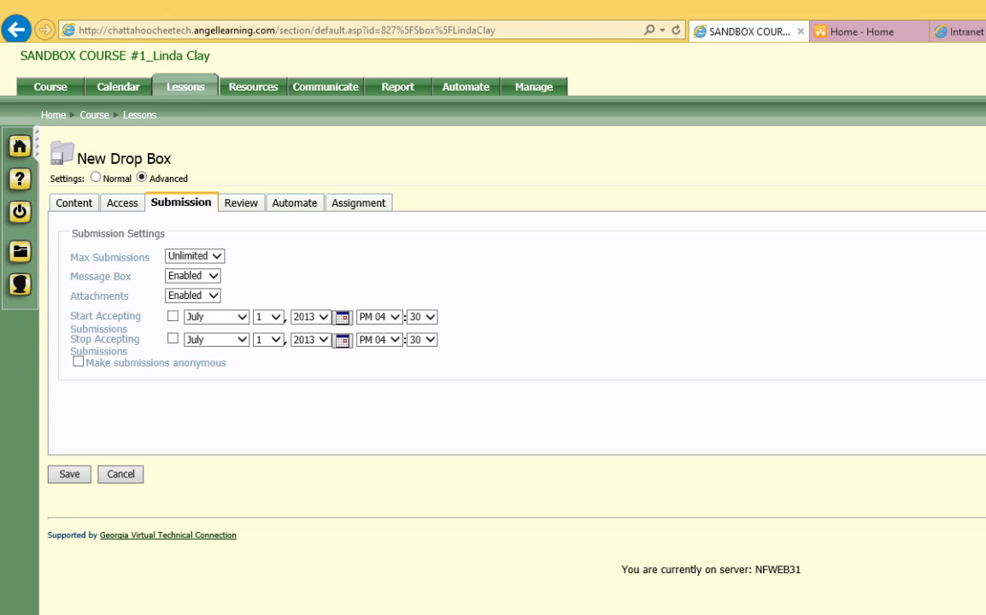
click(216, 258)
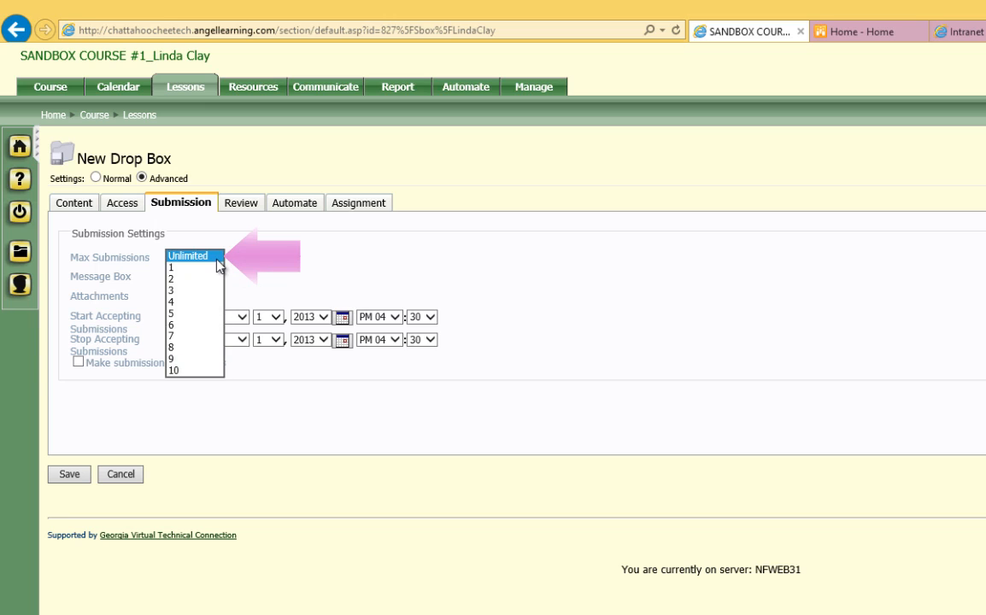
click(216, 258)
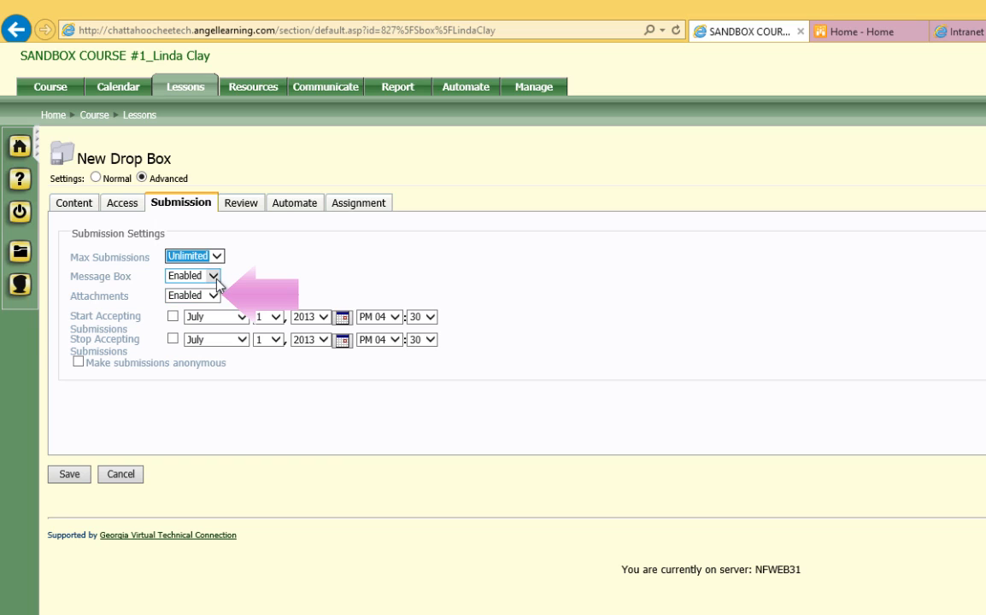
click(213, 277)
click(190, 277)
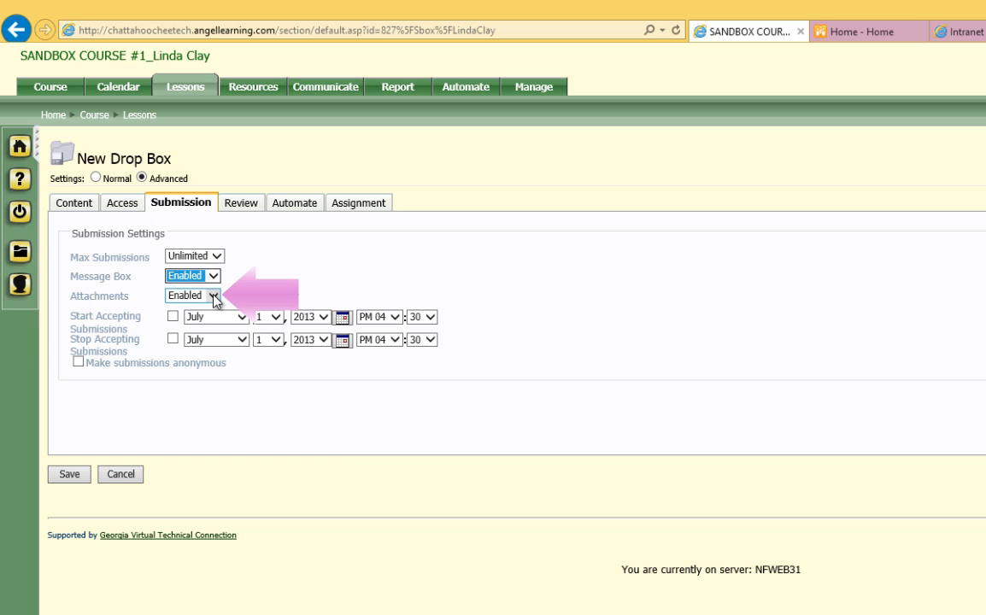
click(213, 297)
click(190, 293)
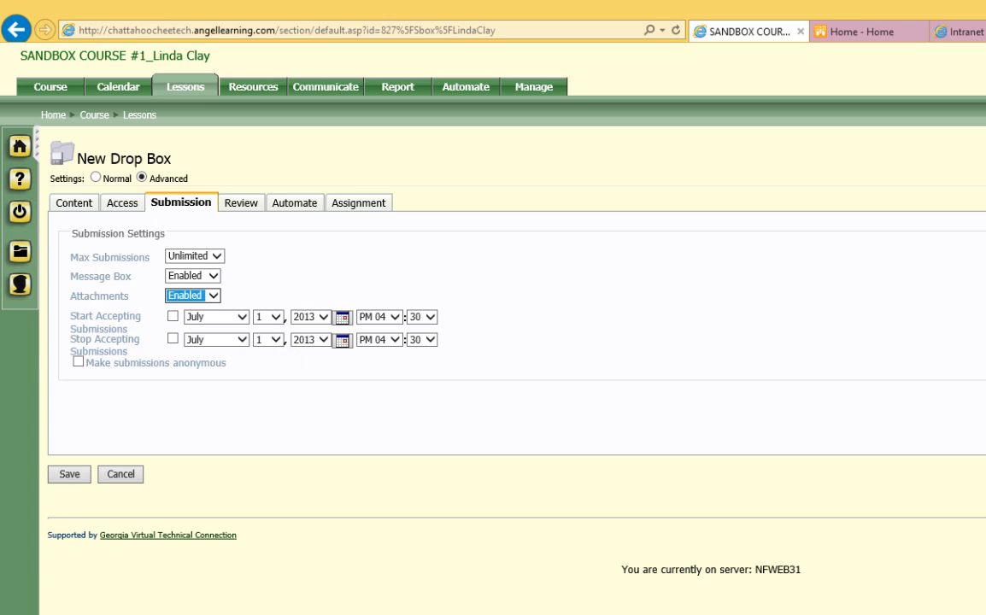
click(239, 205)
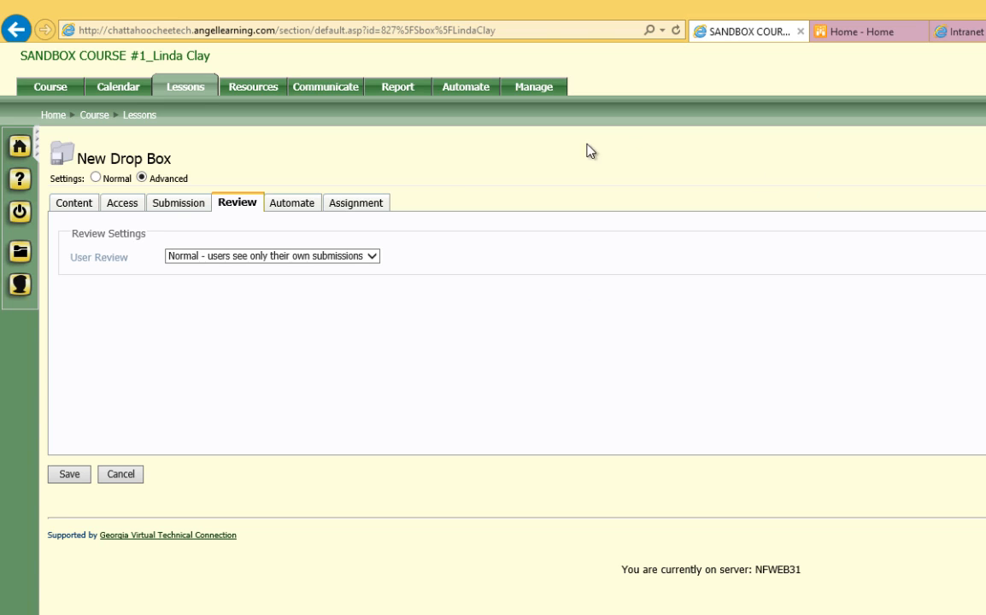
Step: Link the drop box to a new gradebook assignment in the Homework category, dismissing the new category form without adding one
click(367, 208)
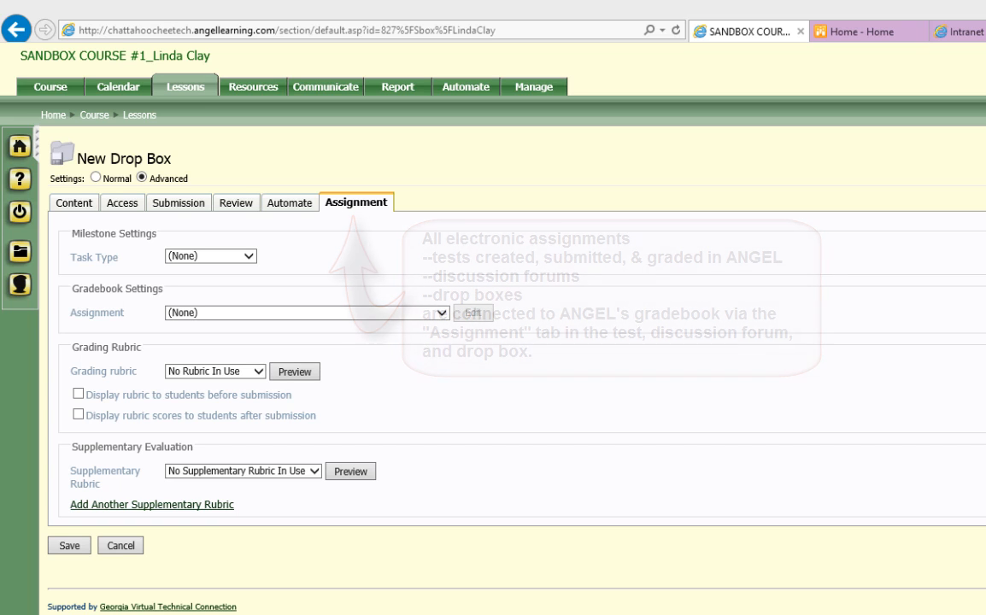
click(443, 313)
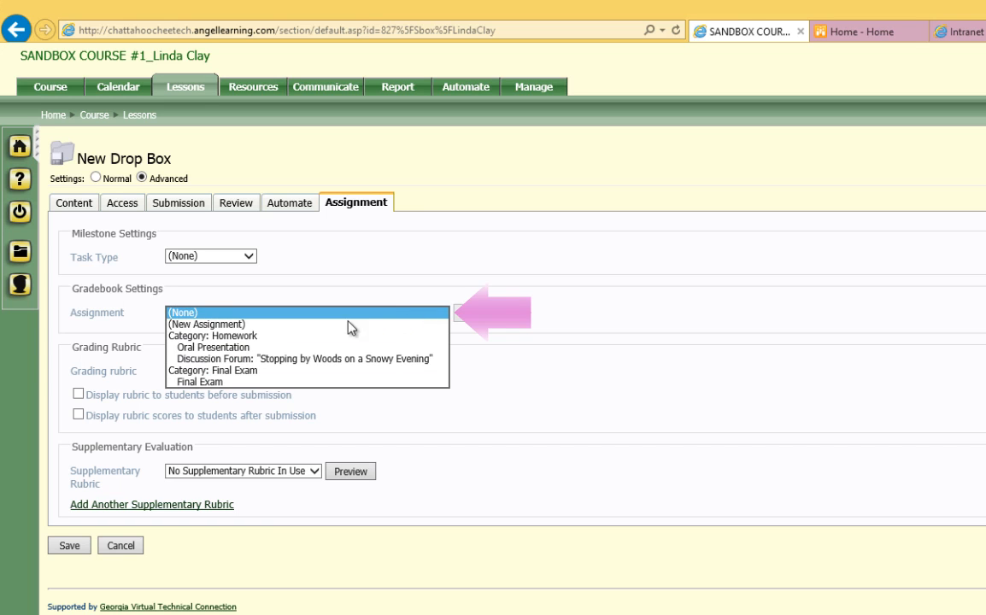
click(235, 329)
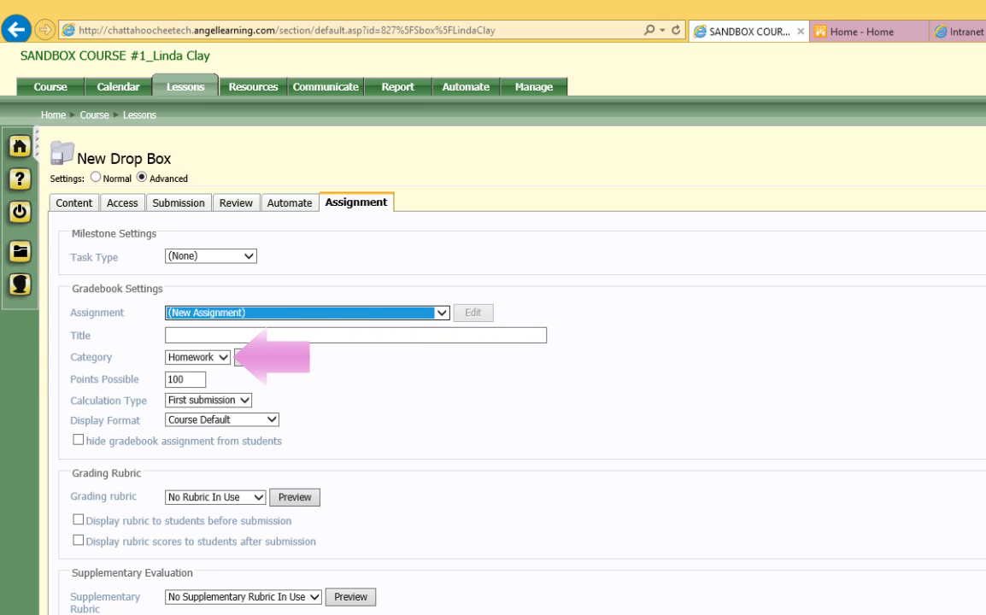
click(225, 358)
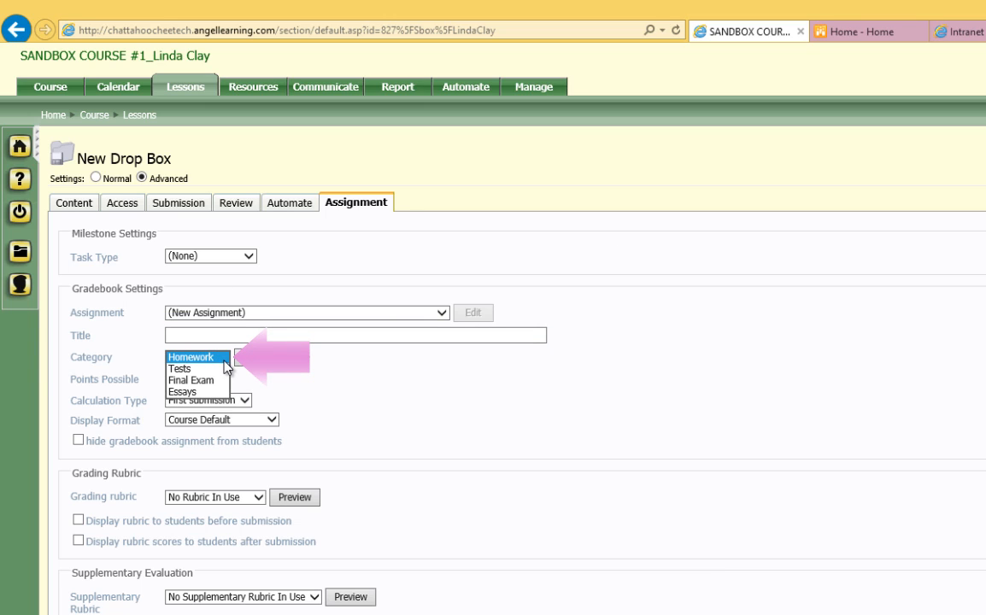
click(223, 359)
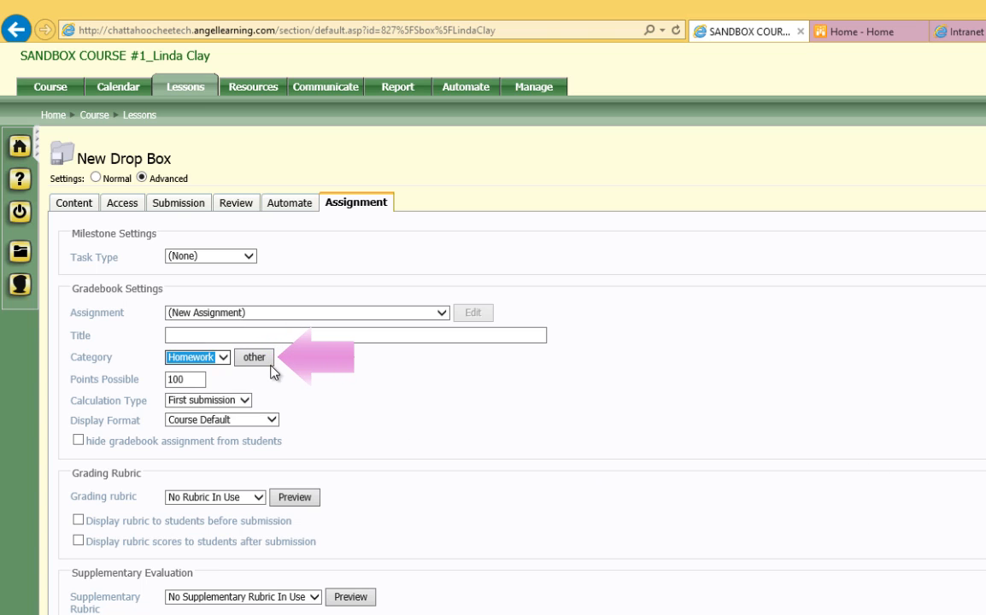
click(264, 362)
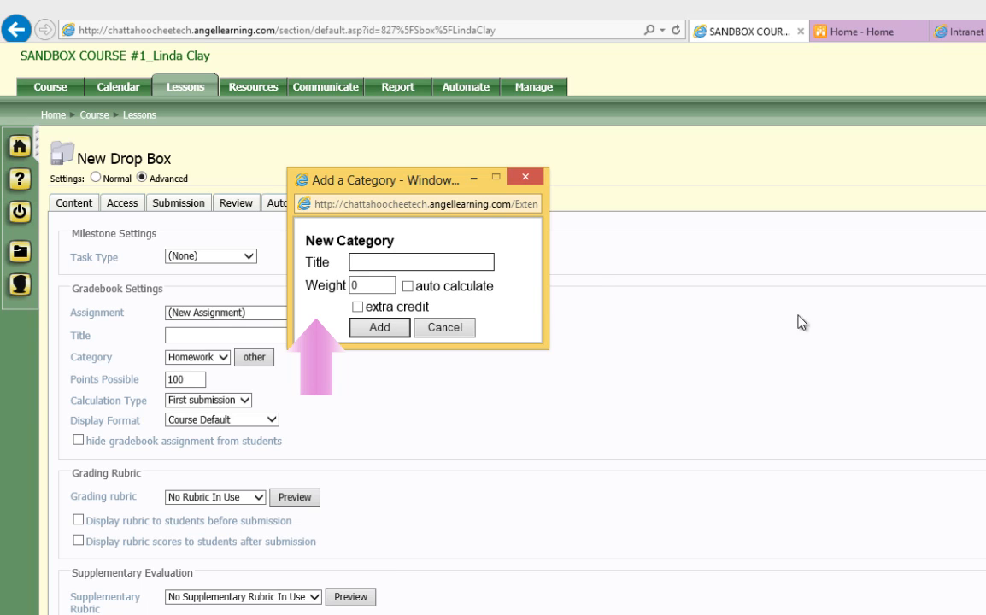
click(445, 327)
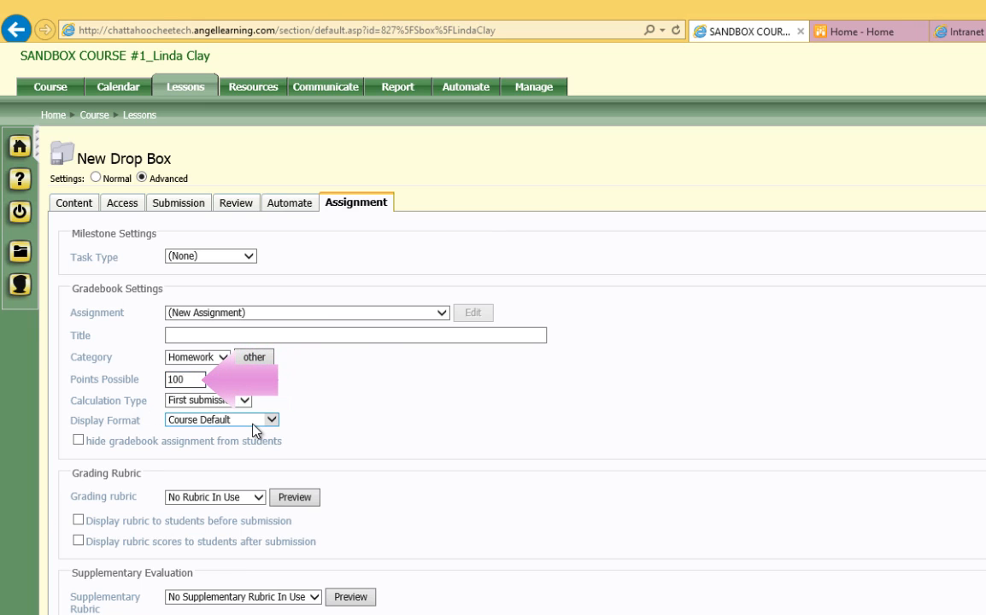
Step: Set the points possible for the drop box's gradebook assignment to 200
key(BackSpace)
key(BackSpace)
key(BackSpace)
text(200)
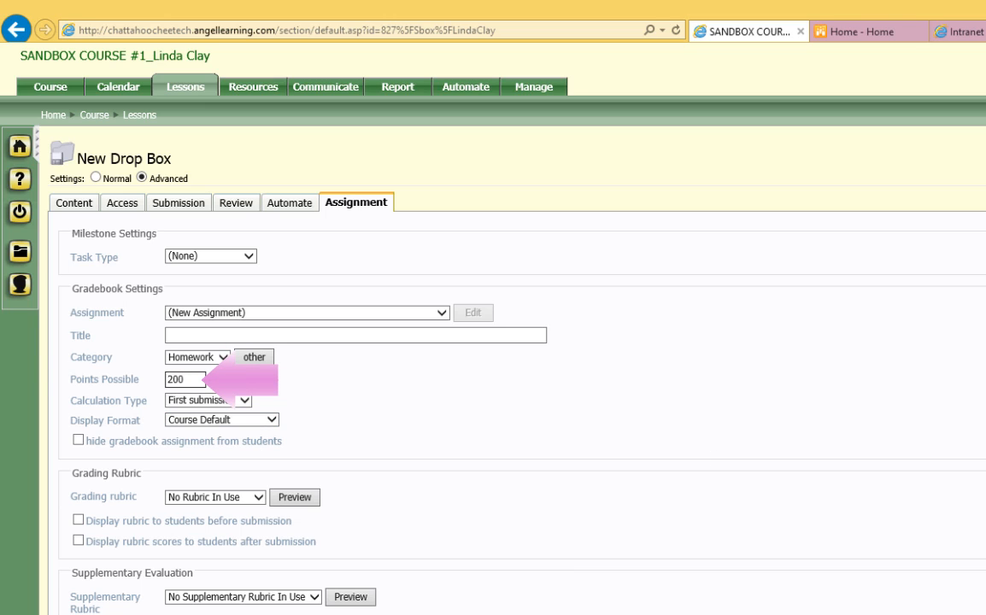
Step: Try the Manual calculation type, switch it to First submission, and save the drop box
click(248, 403)
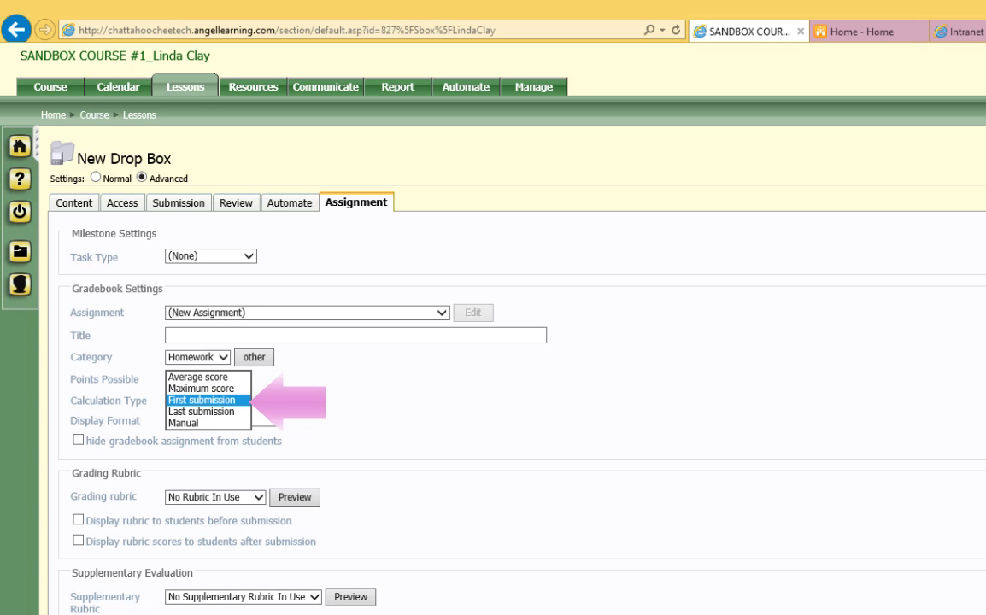
click(208, 423)
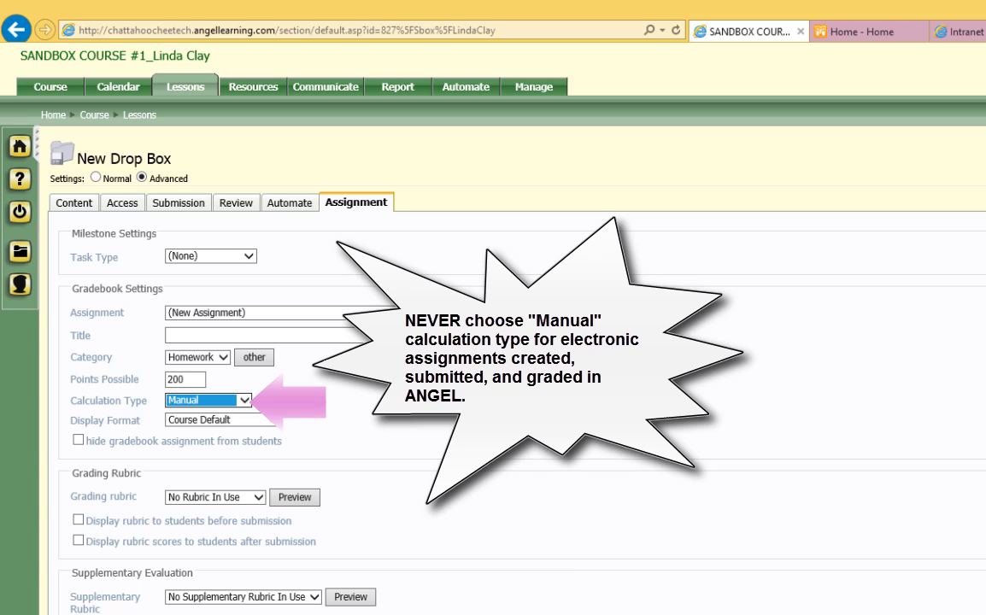
click(245, 399)
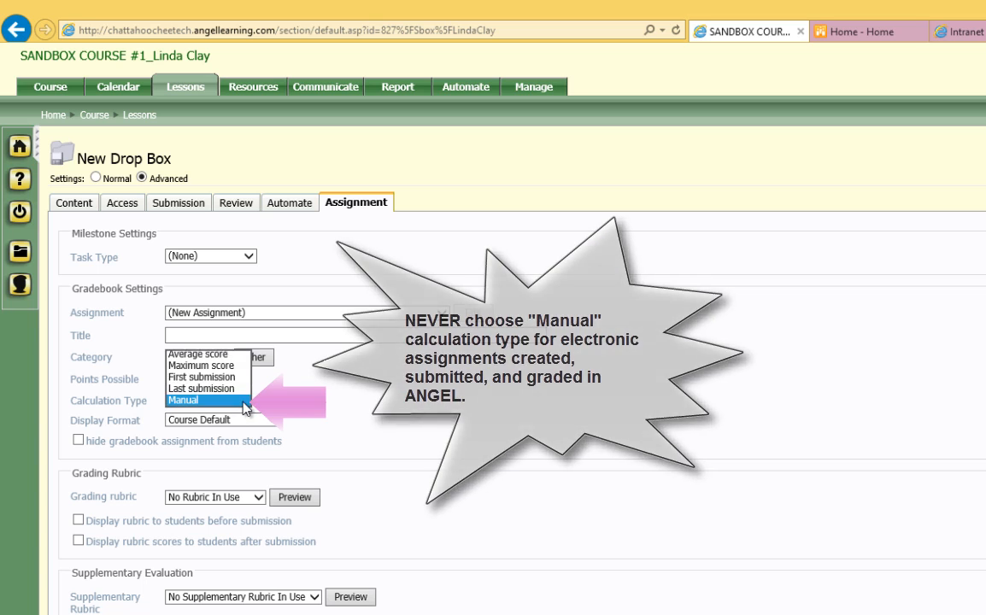
click(210, 377)
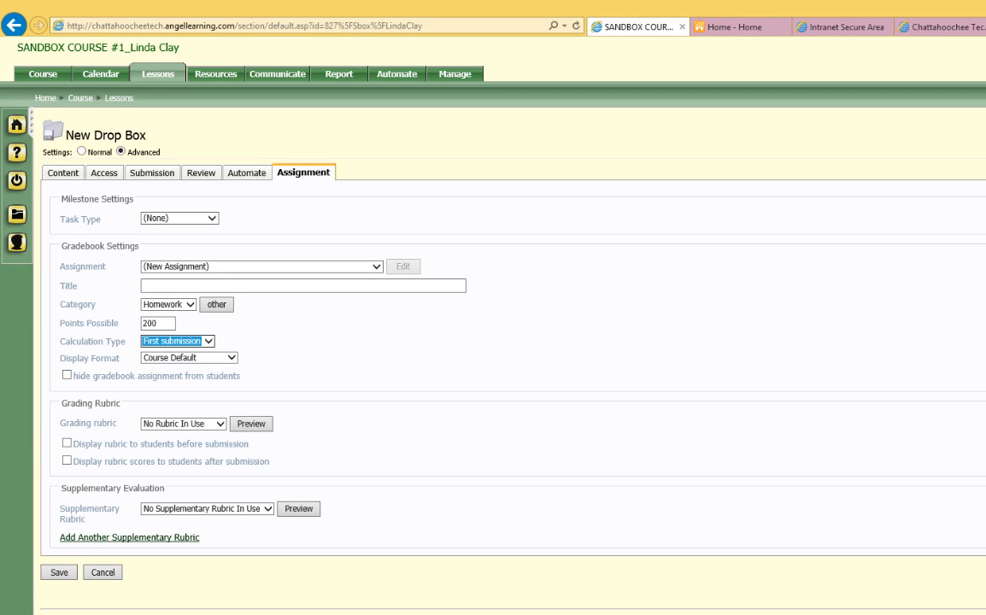
click(63, 575)
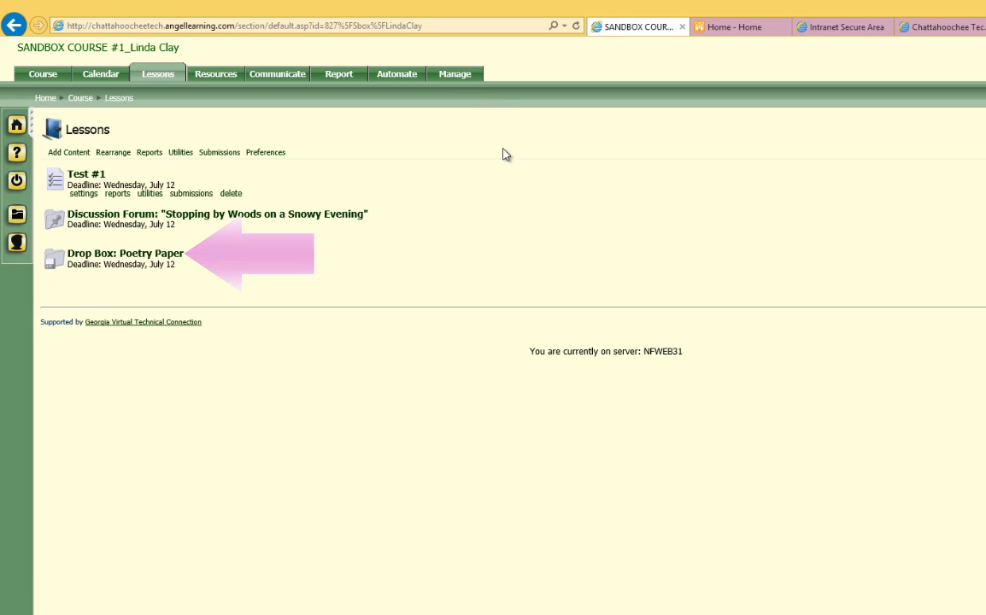
Step: View the assignments in the gradebook's Homework category to check for the new drop box
click(462, 77)
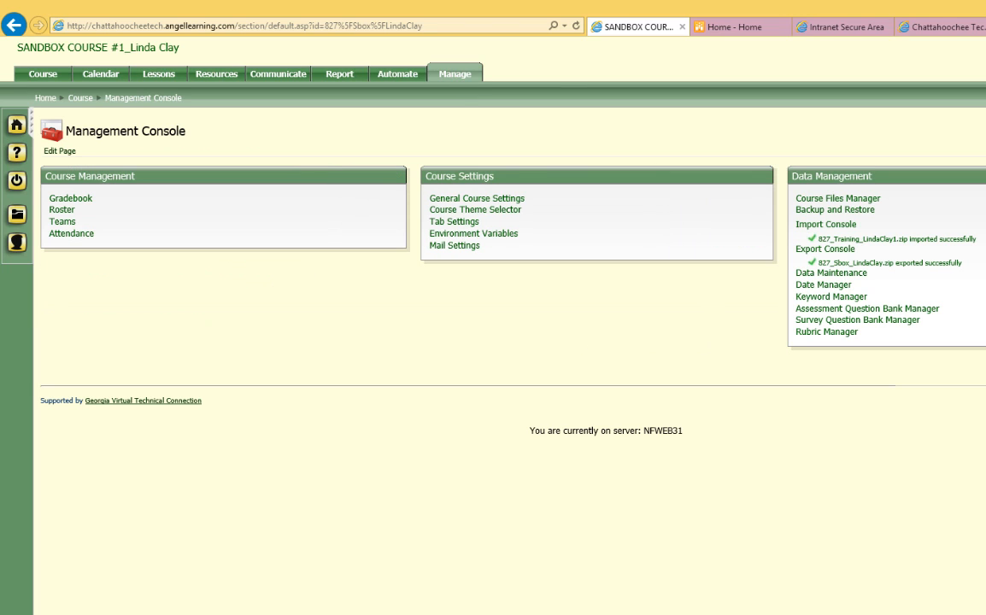
click(79, 199)
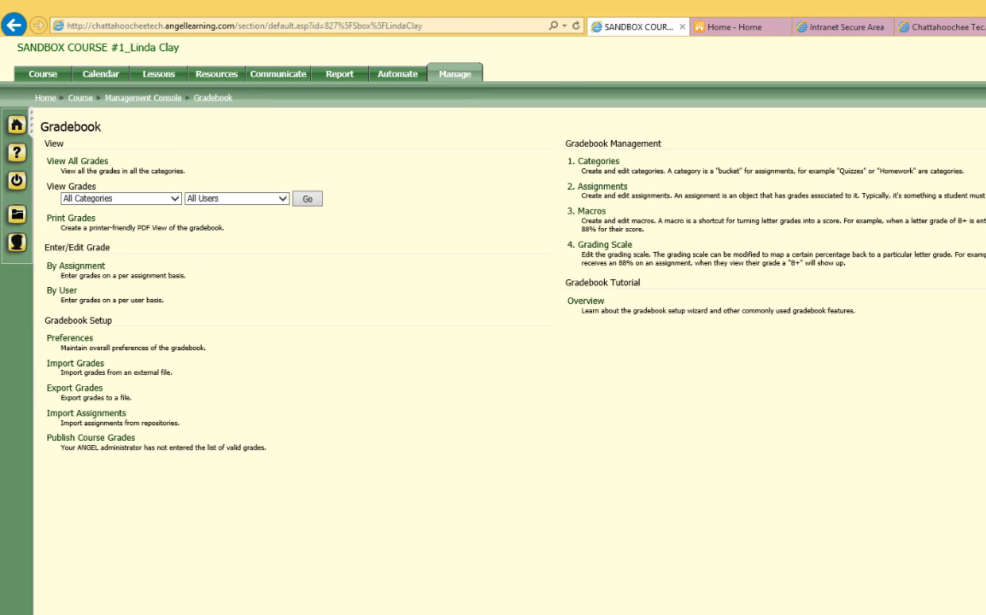
click(603, 162)
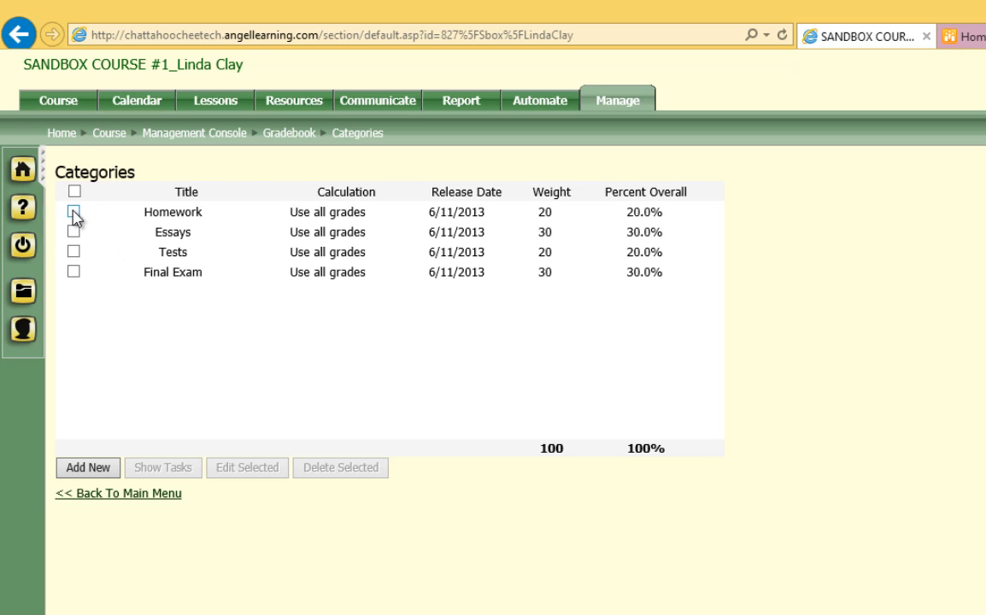
click(73, 213)
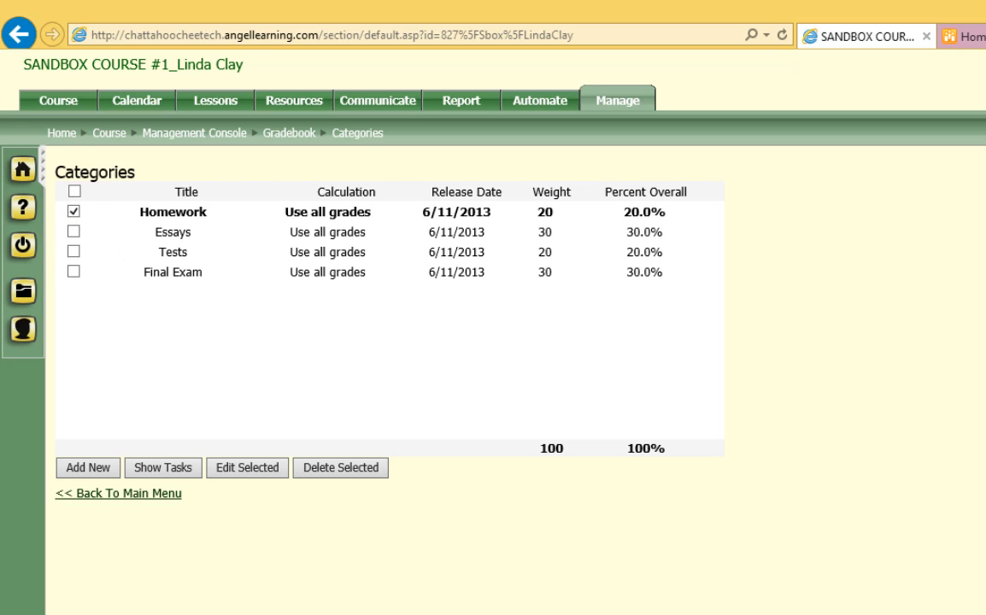
click(150, 471)
click(134, 566)
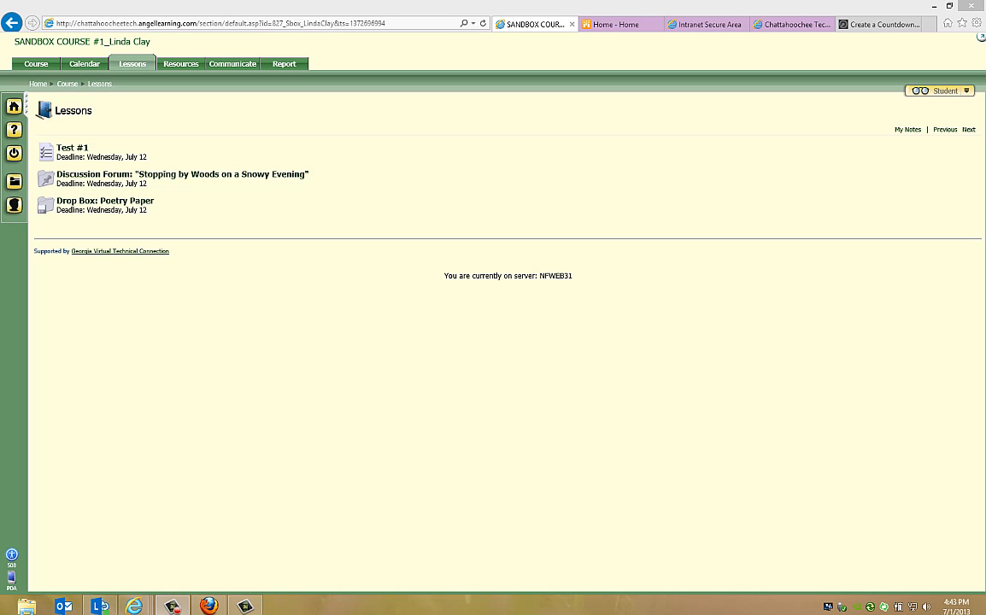
Step: View the "Stopping by Woods on a Snowy Evening" discussion forum and the Poetry Paper drop box as a student
click(145, 175)
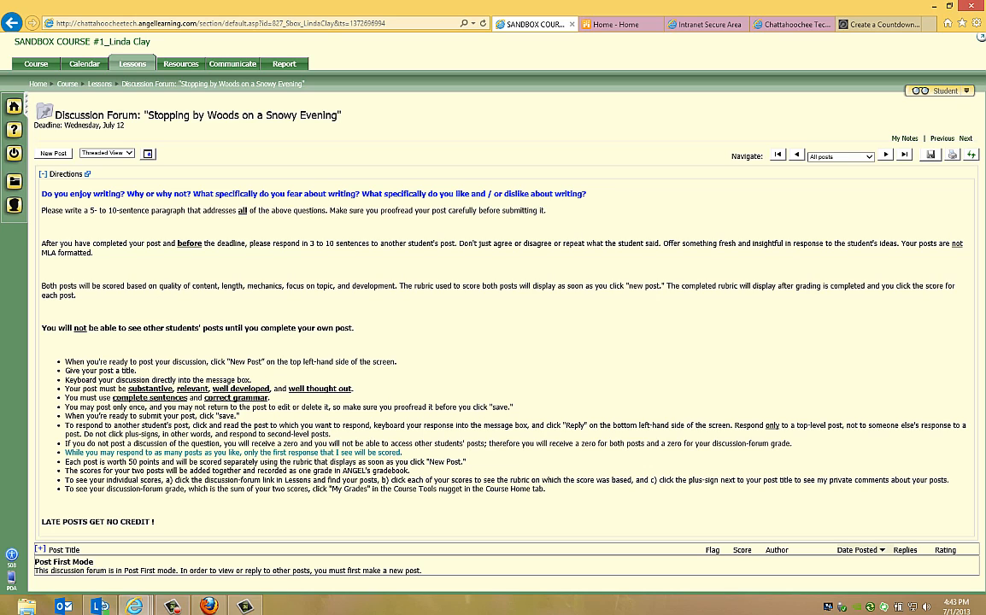
click(133, 63)
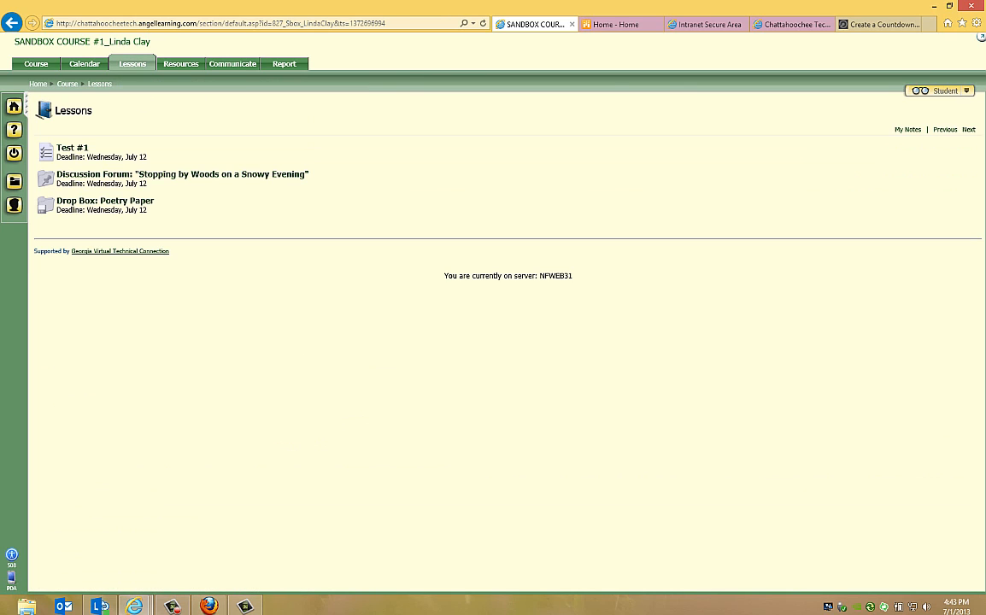
click(102, 202)
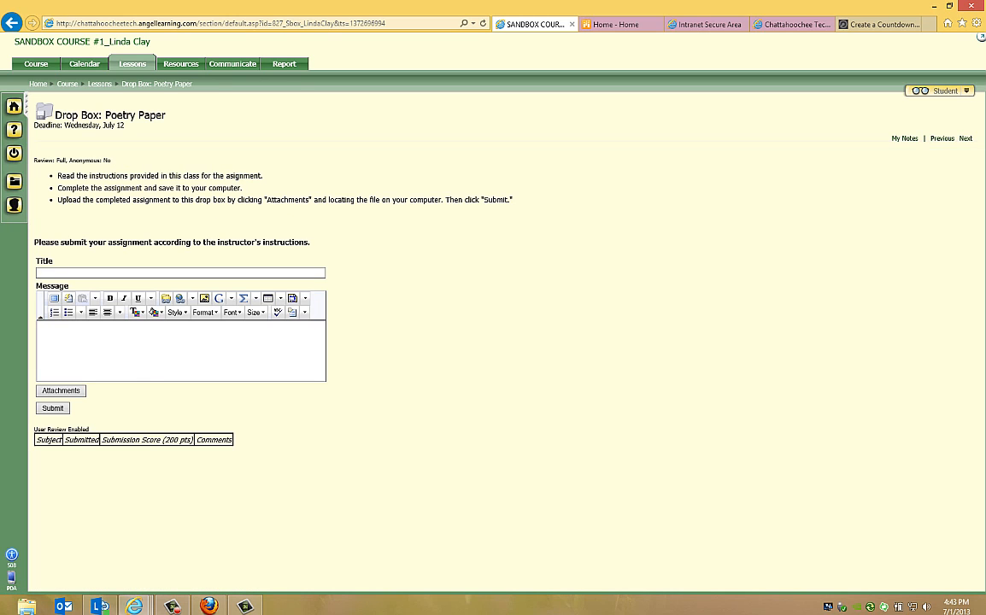